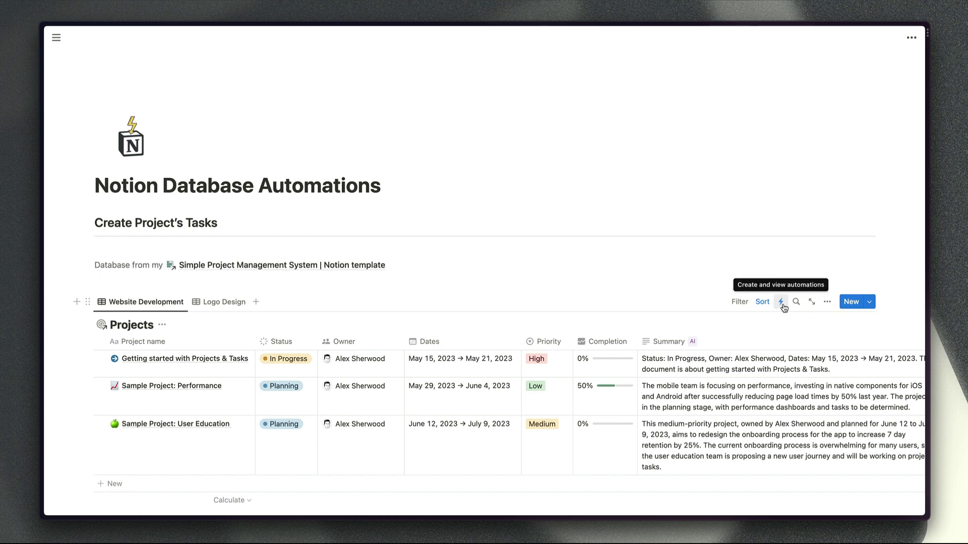
Create a new automation named 'New Project' that applies to pages in the Projects database
click(783, 306)
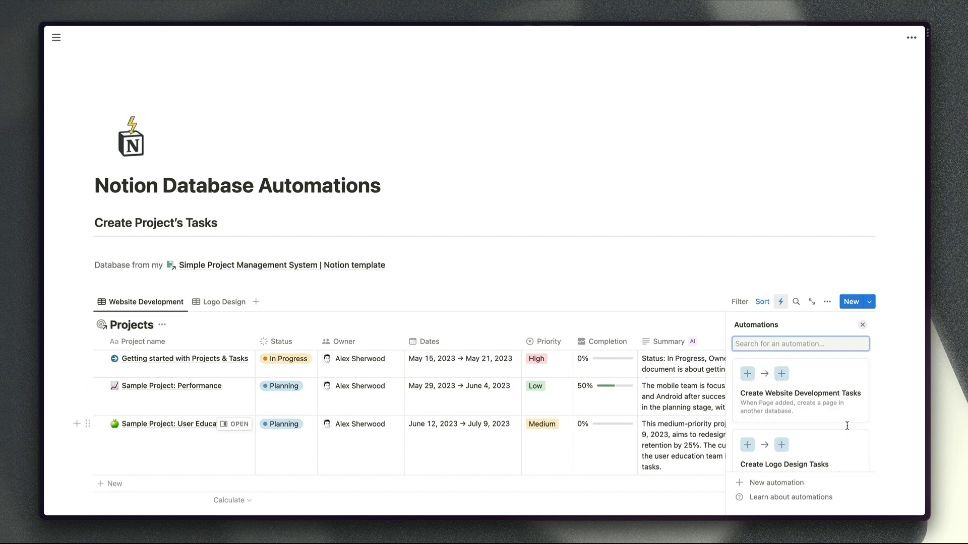
scroll(847, 426, down, 3)
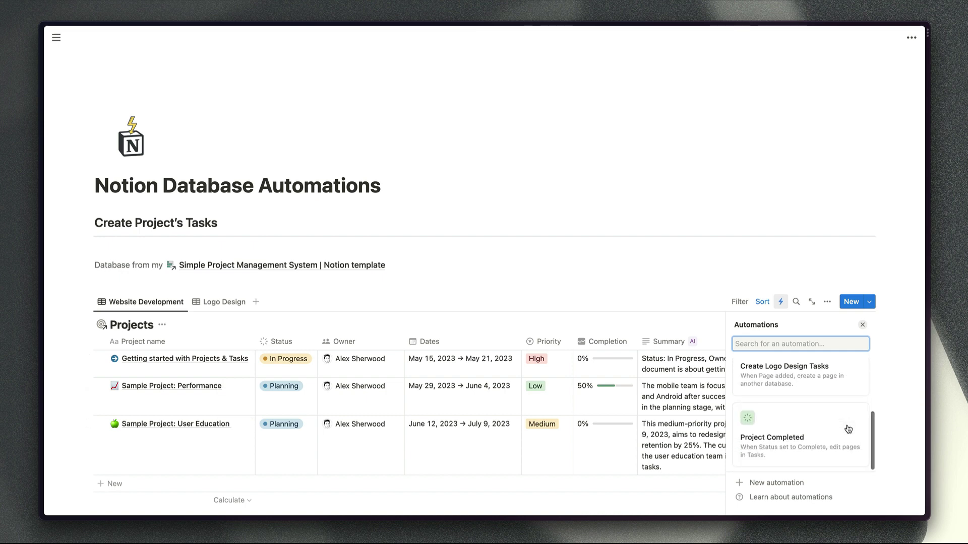
scroll(848, 429, up, 3)
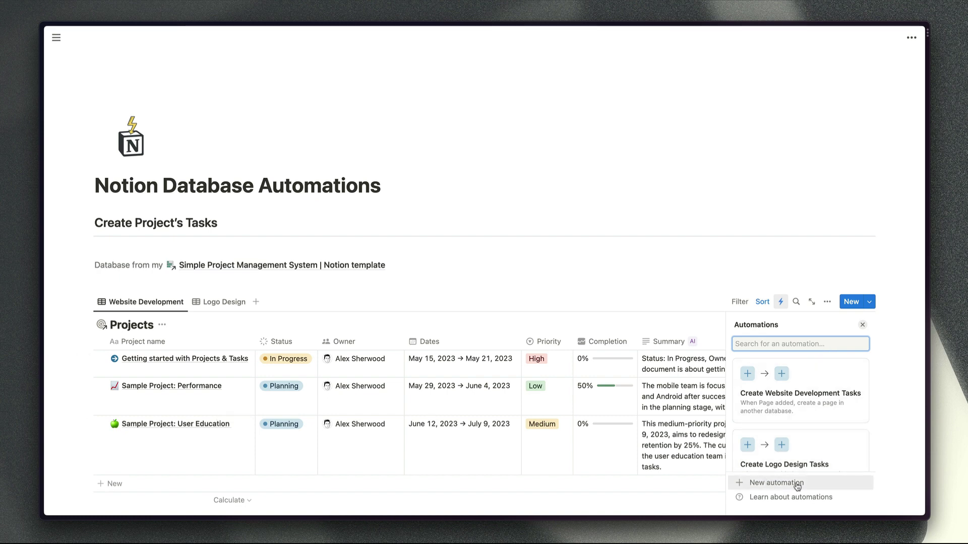
click(813, 484)
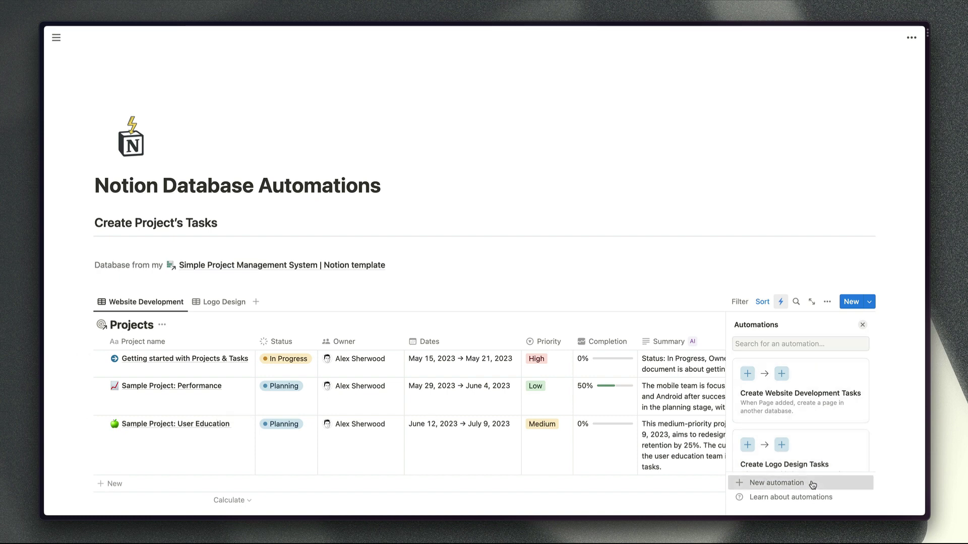
click(833, 345)
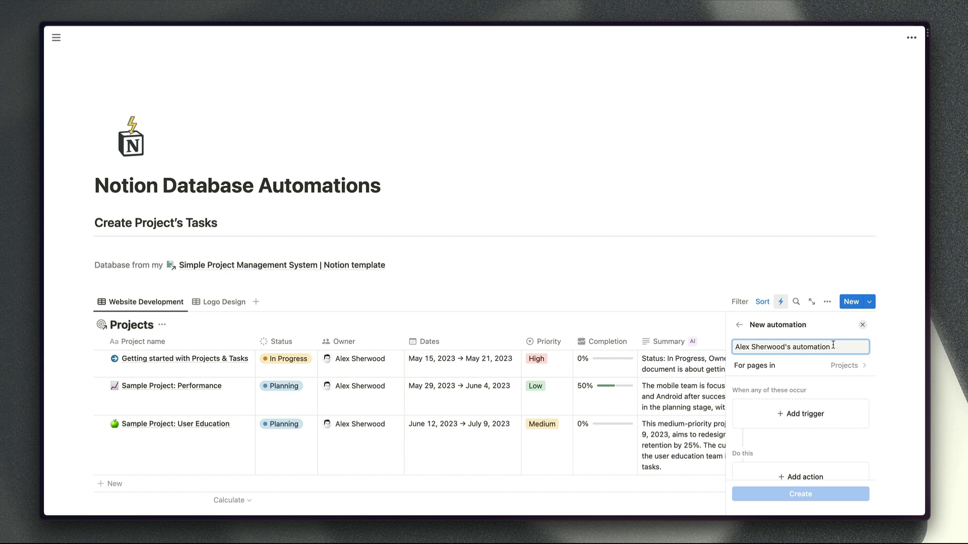
key(super+a)
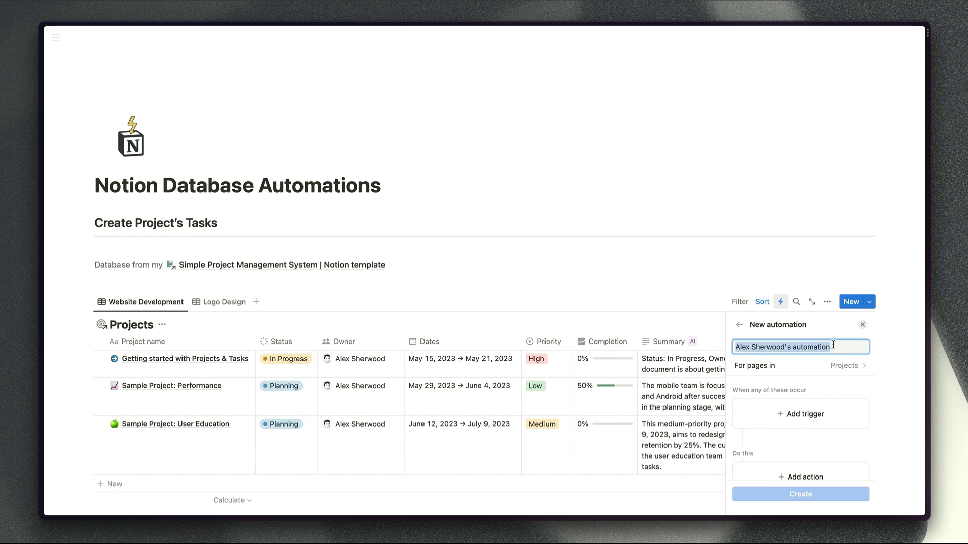
text(New Project)
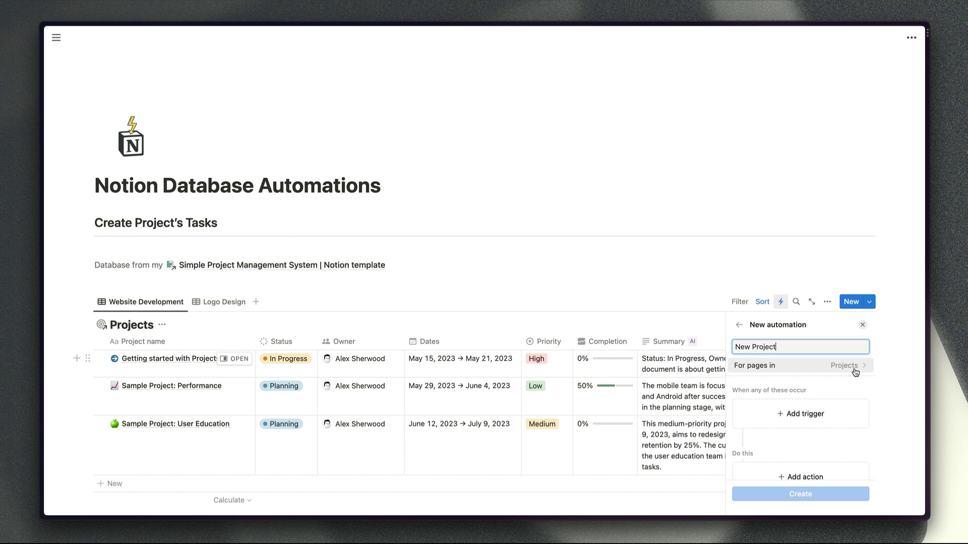
click(855, 371)
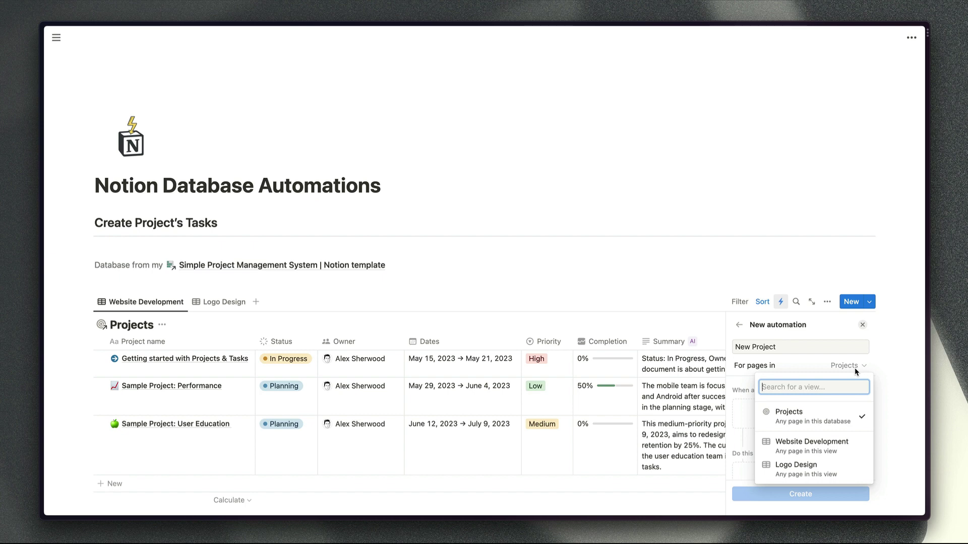
click(855, 371)
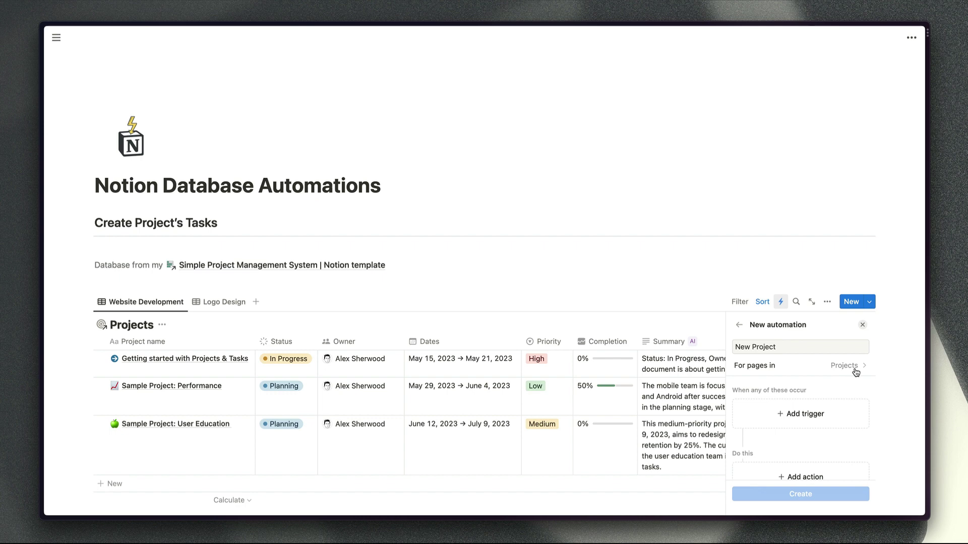
Add a Status trigger limited to the Planning option and confirm it
click(840, 412)
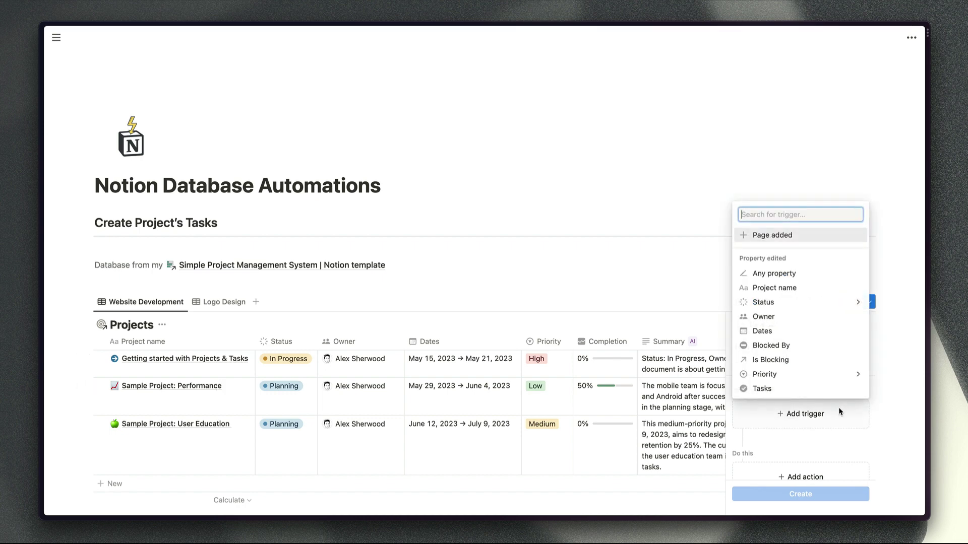
click(818, 307)
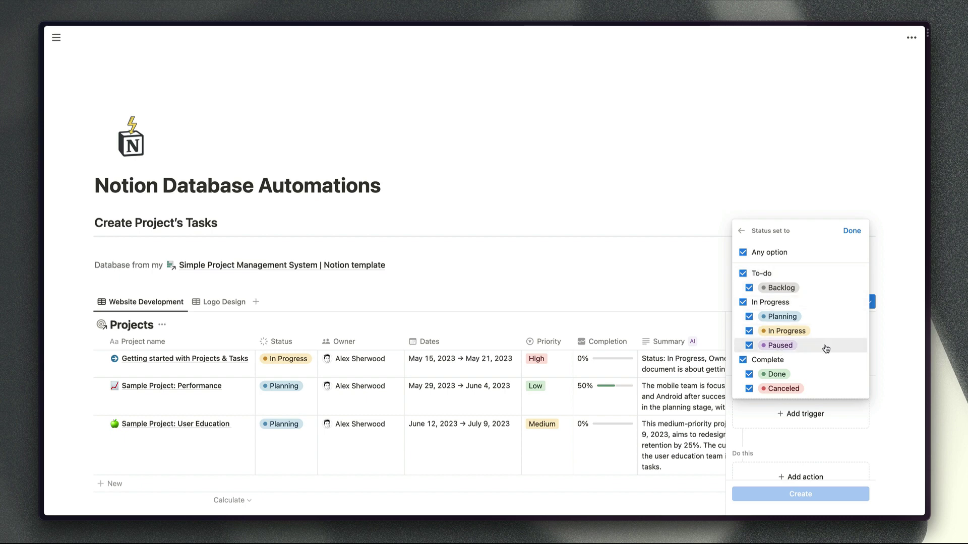
click(743, 252)
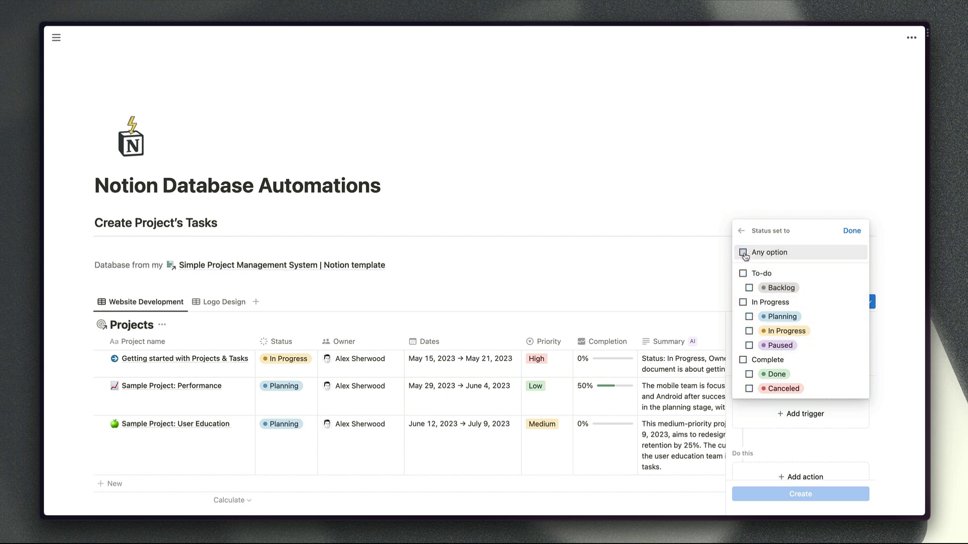
click(750, 374)
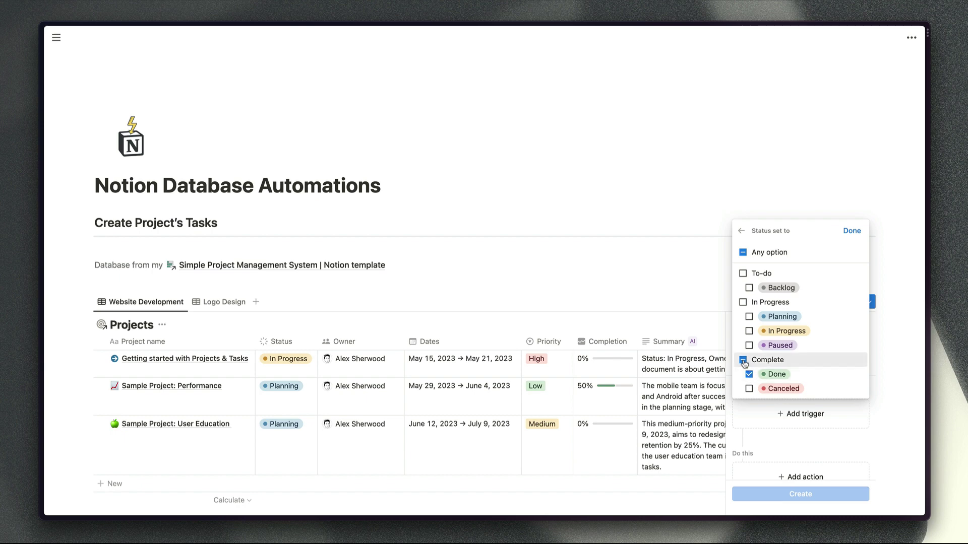
click(743, 360)
click(743, 253)
click(743, 252)
click(750, 317)
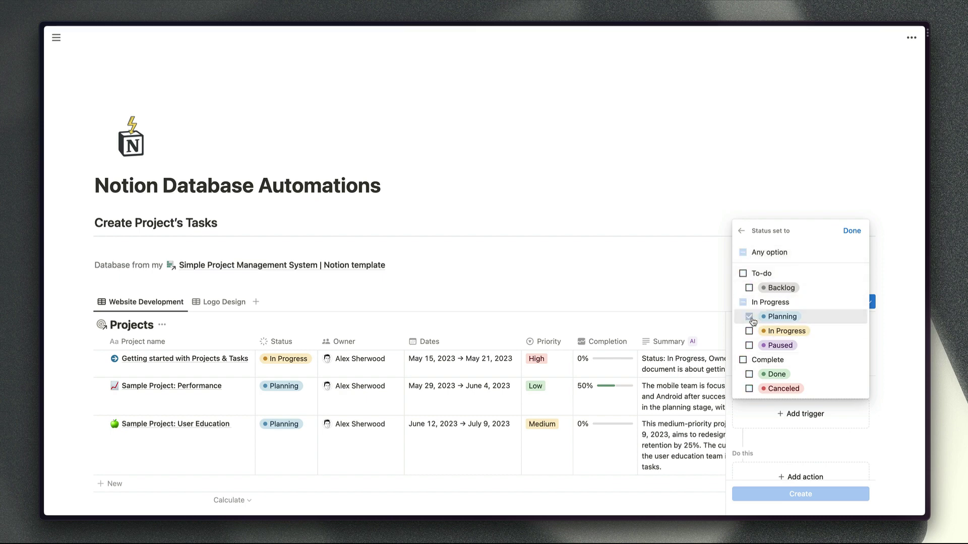
click(852, 231)
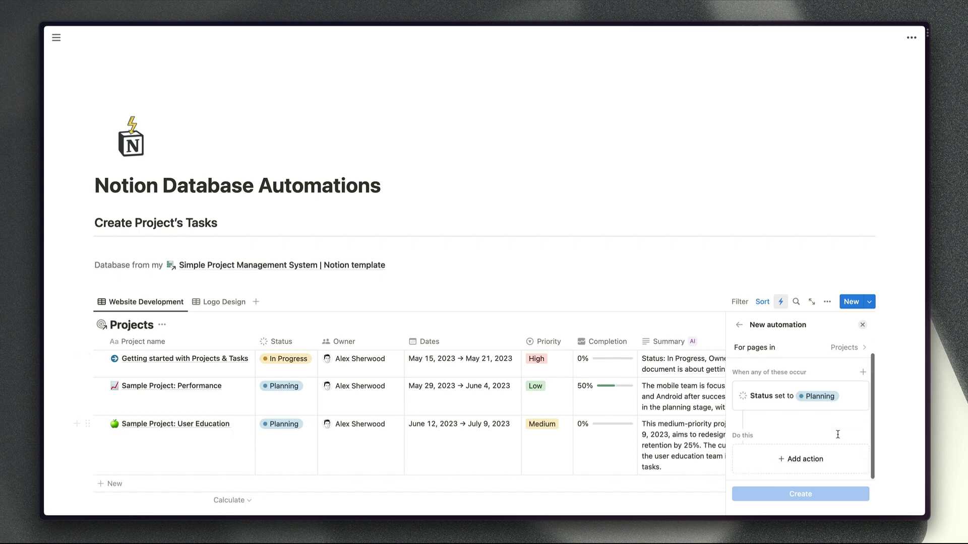
click(810, 459)
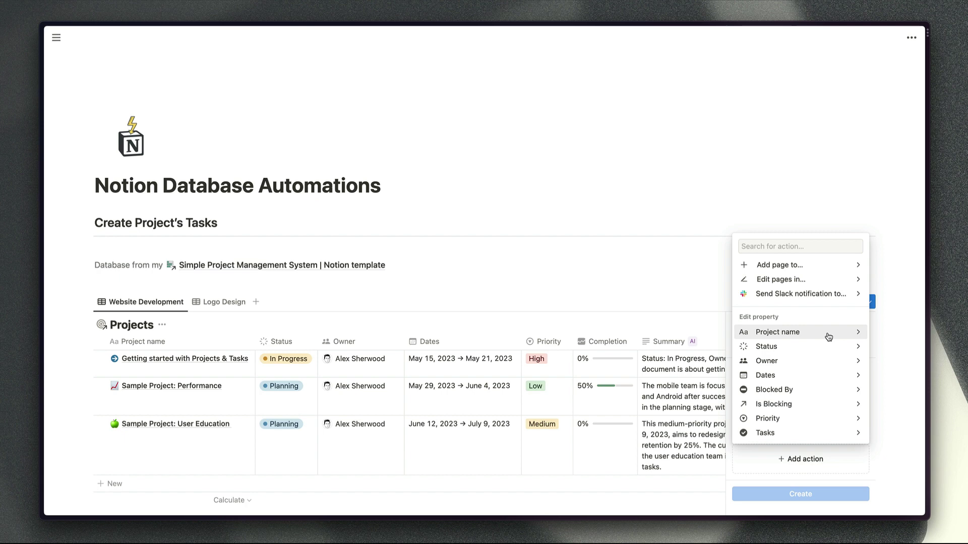
click(819, 376)
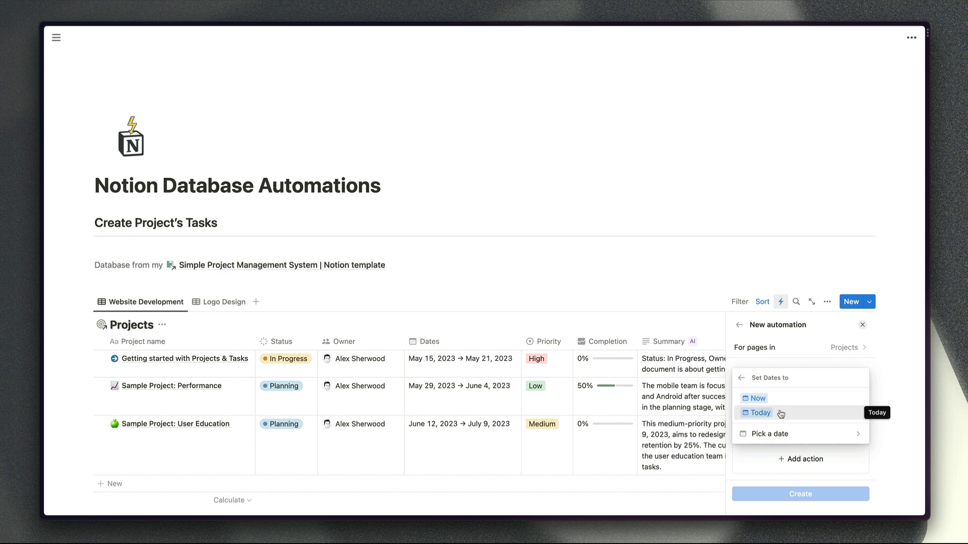
click(743, 378)
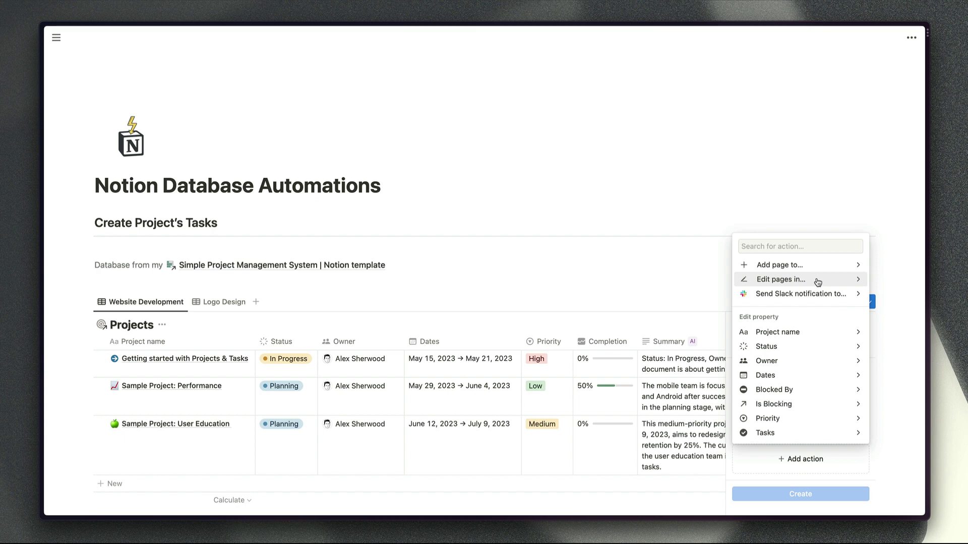
click(817, 297)
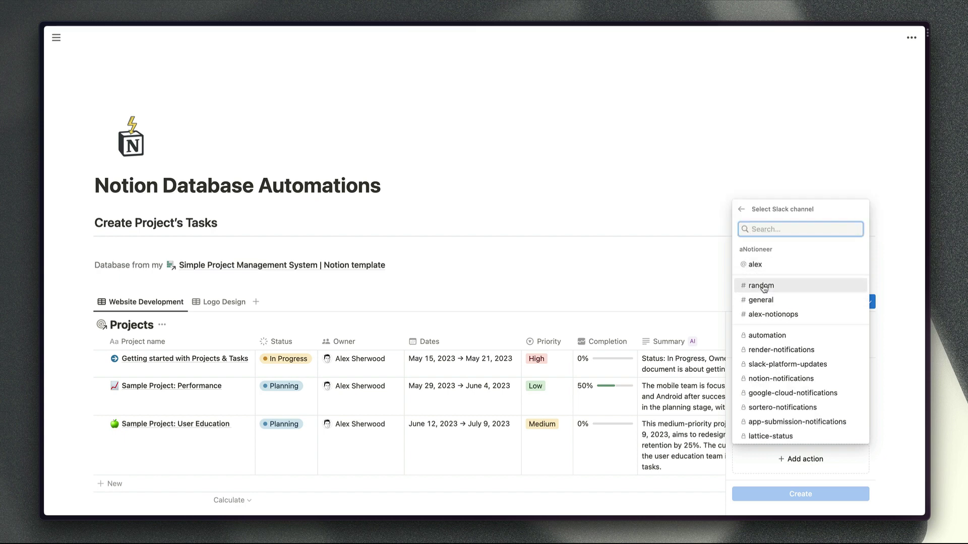
key(Escape)
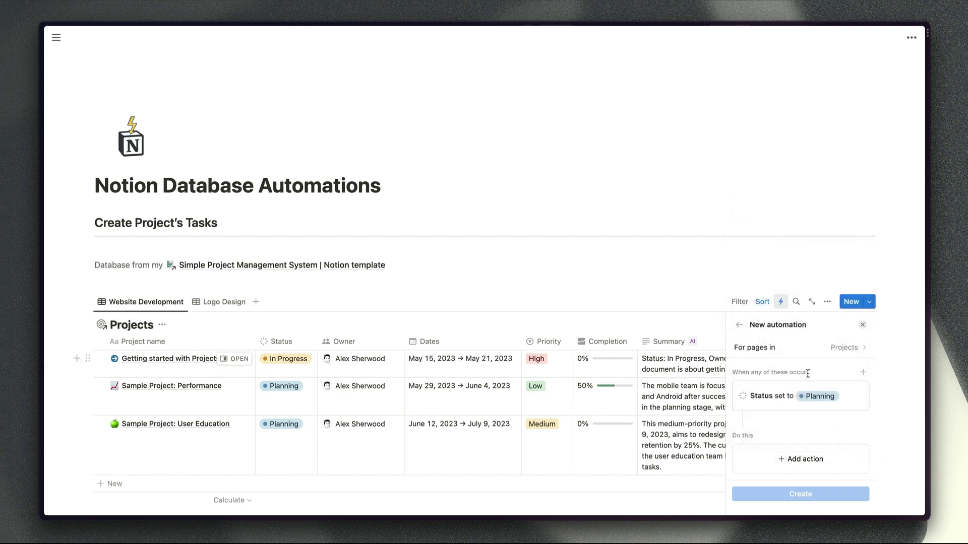
Delete the Status set to Planning trigger and discard the New Project automation
click(860, 400)
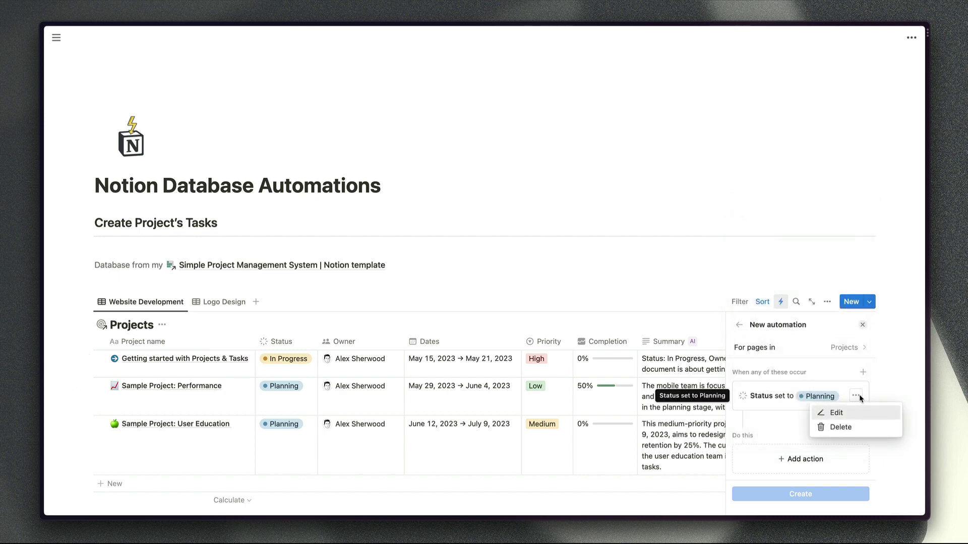
click(829, 428)
click(739, 325)
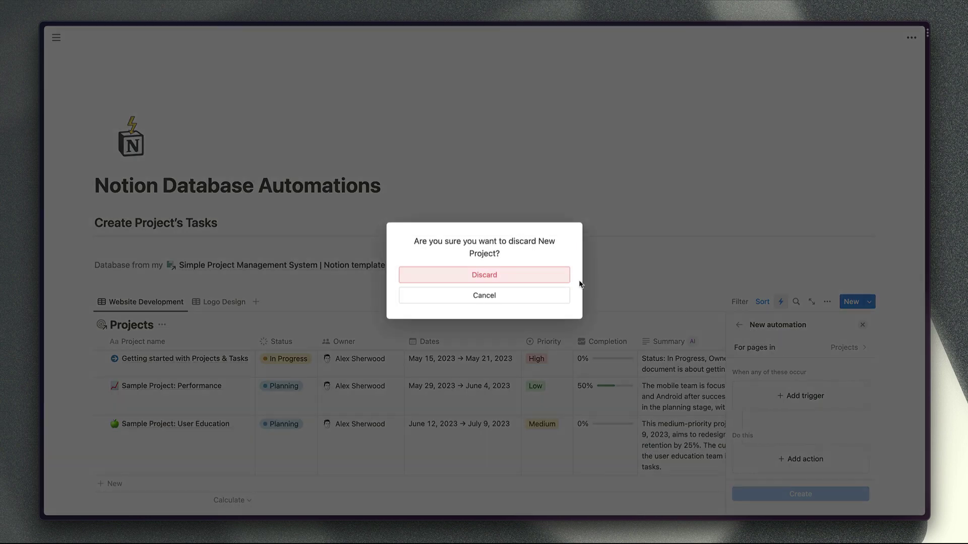
click(569, 280)
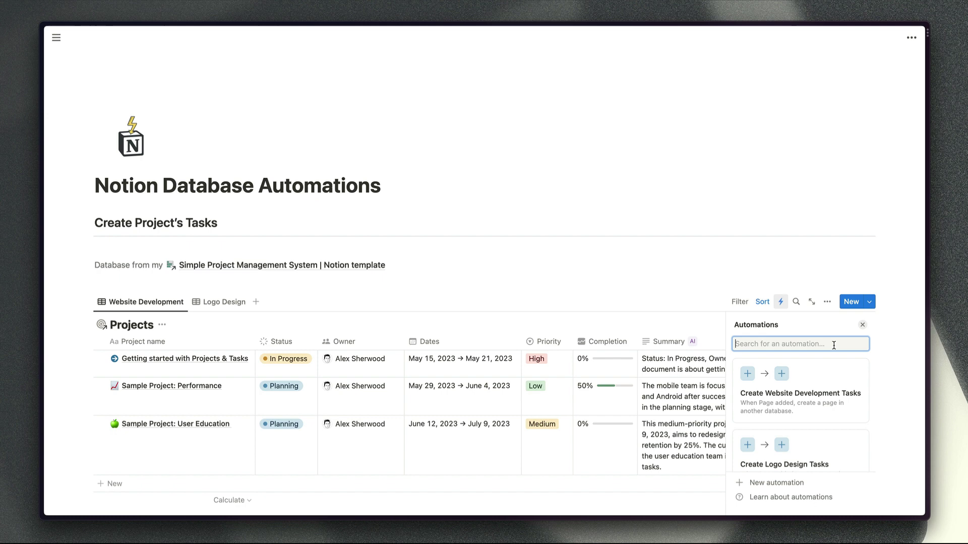
scroll(849, 411, down, 1)
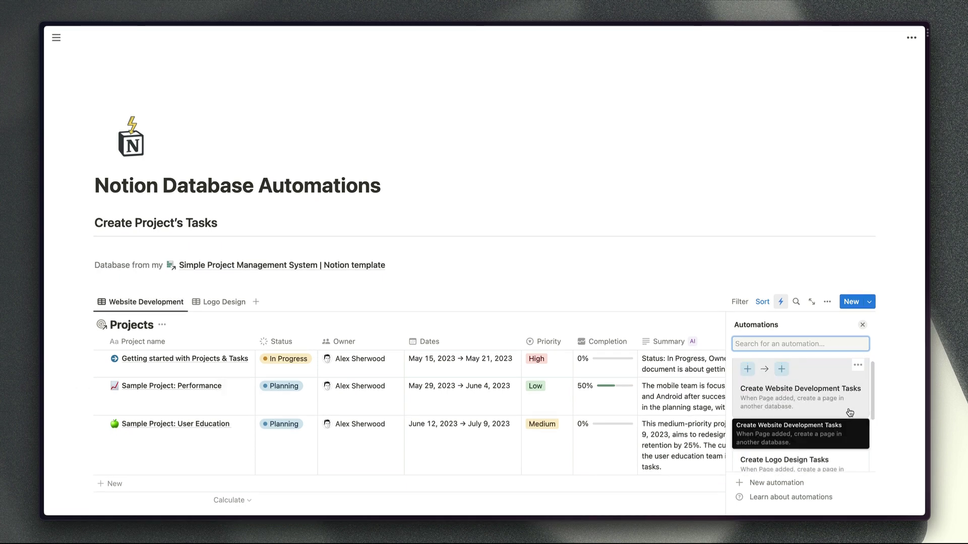
scroll(850, 412, up, 1)
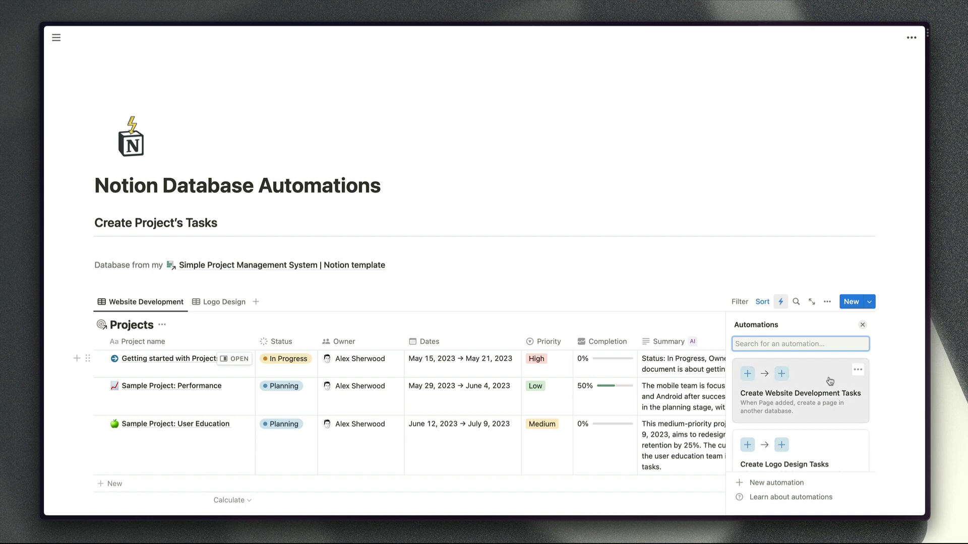
click(858, 370)
click(854, 387)
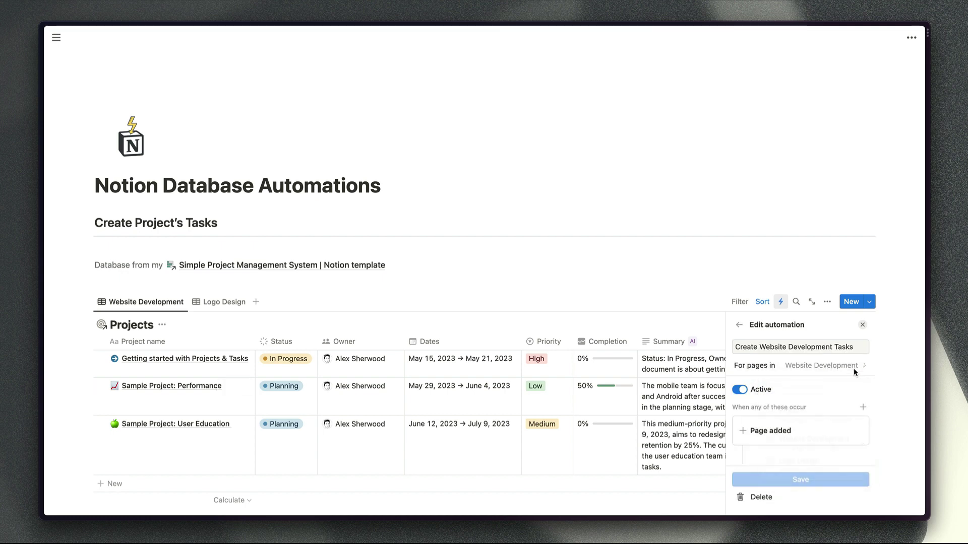
click(854, 368)
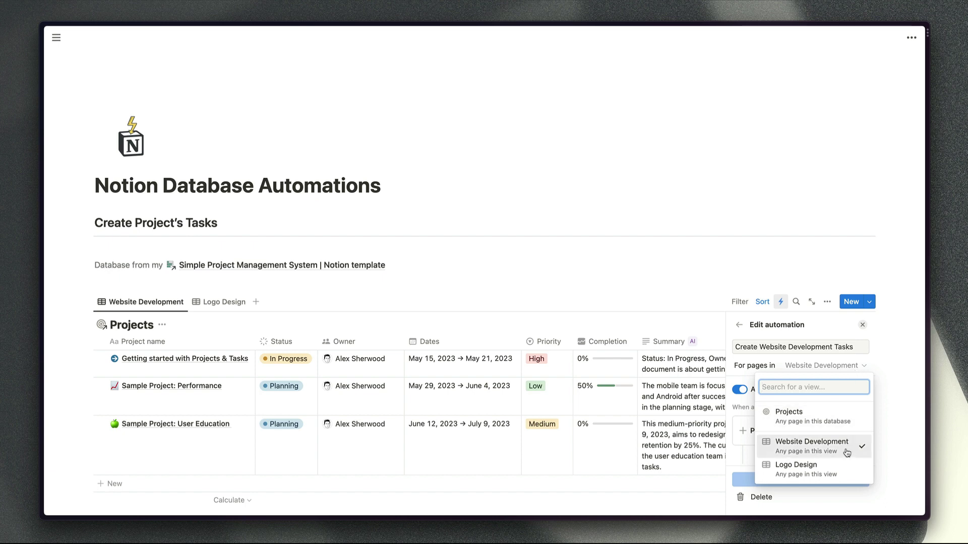
click(853, 367)
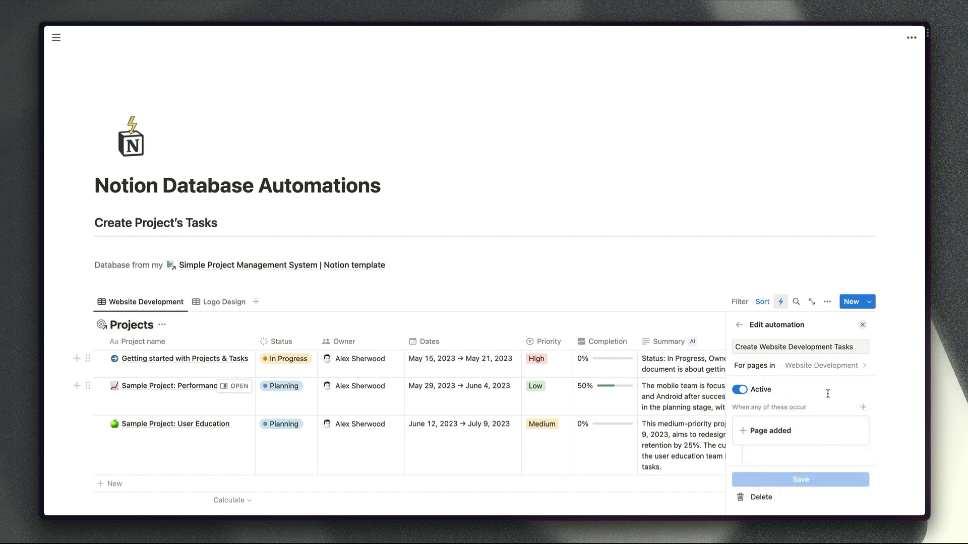
click(741, 395)
click(742, 394)
scroll(848, 388, down, 2)
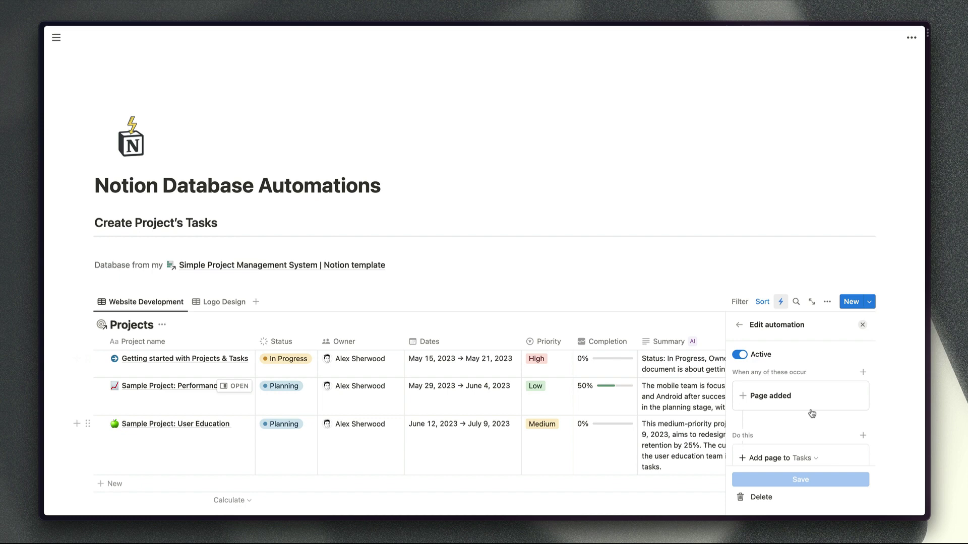
scroll(812, 411, down, 4)
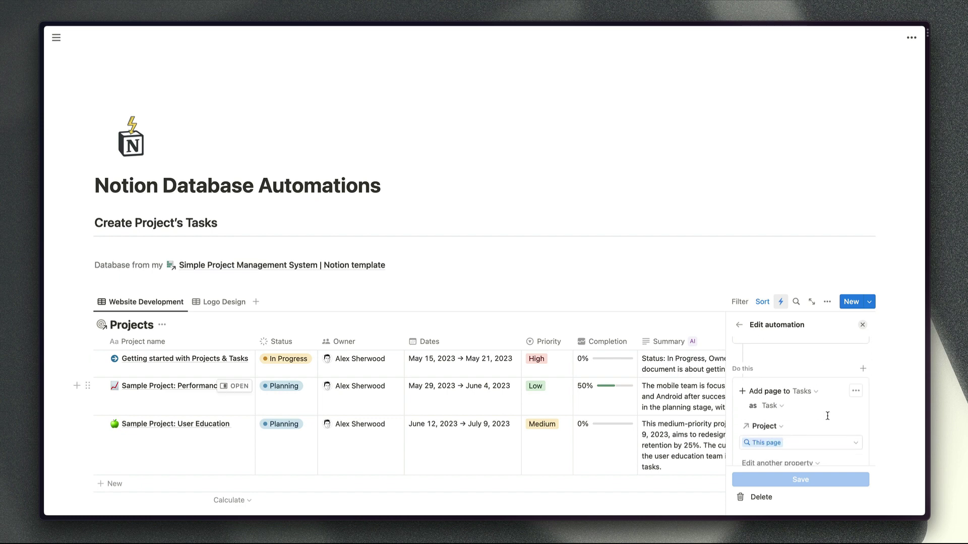
scroll(828, 415, down, 1)
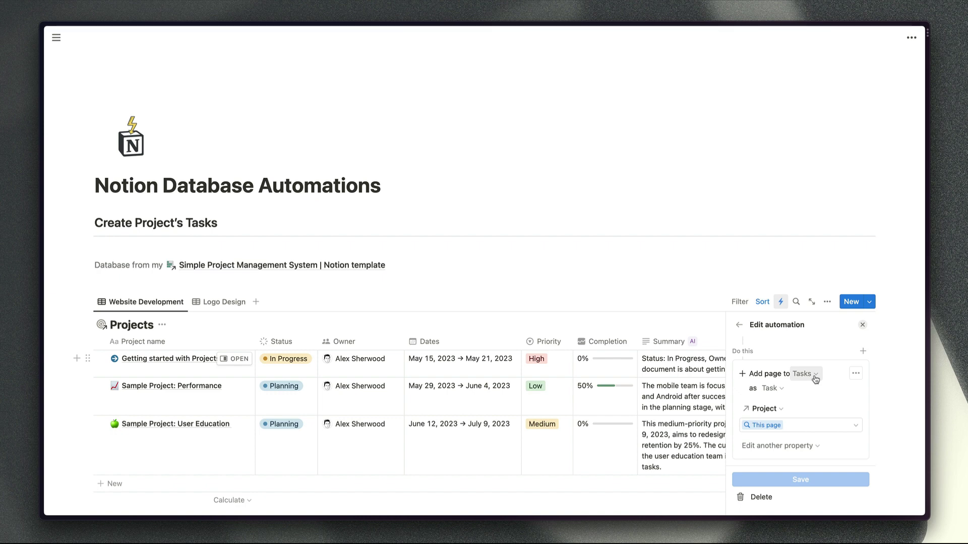
Keep the Task template for created pages and add another property to the new task
click(781, 388)
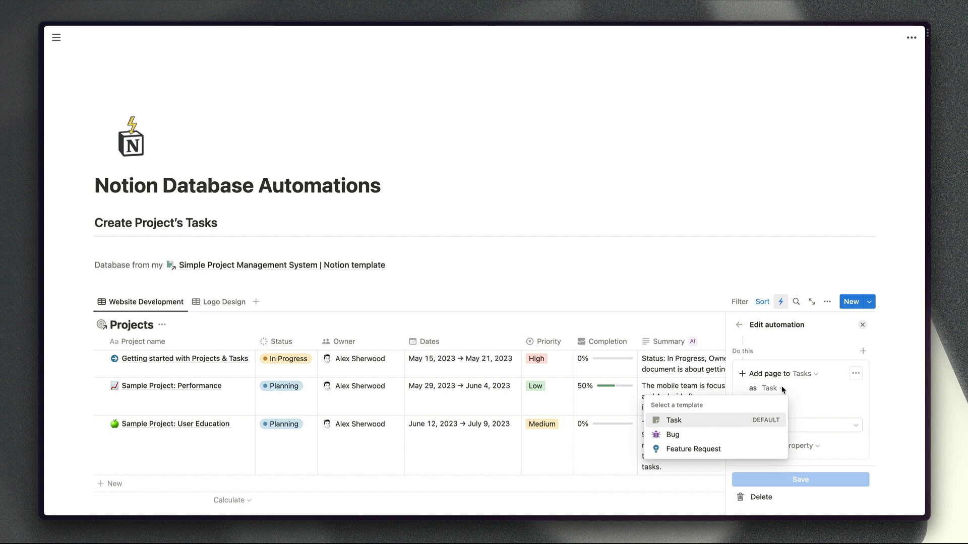
click(782, 390)
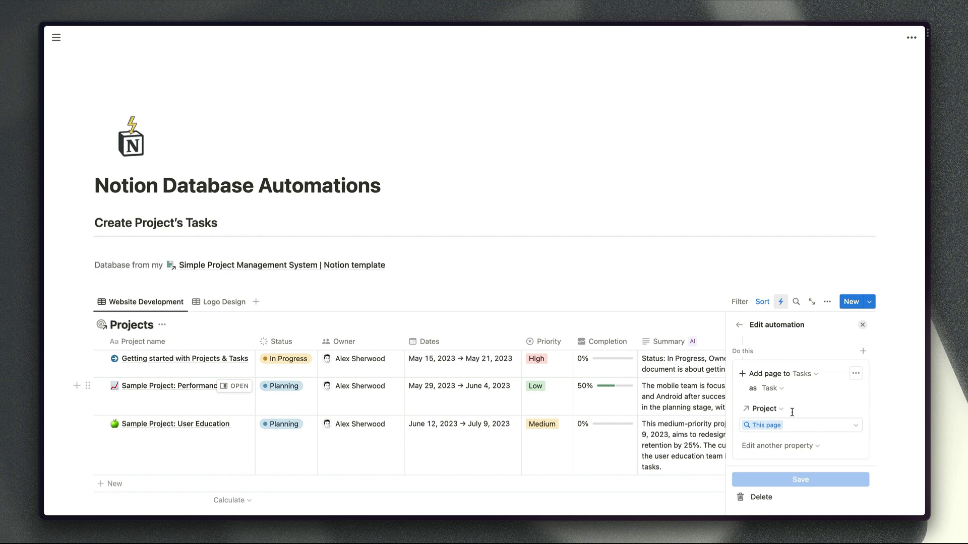
click(777, 446)
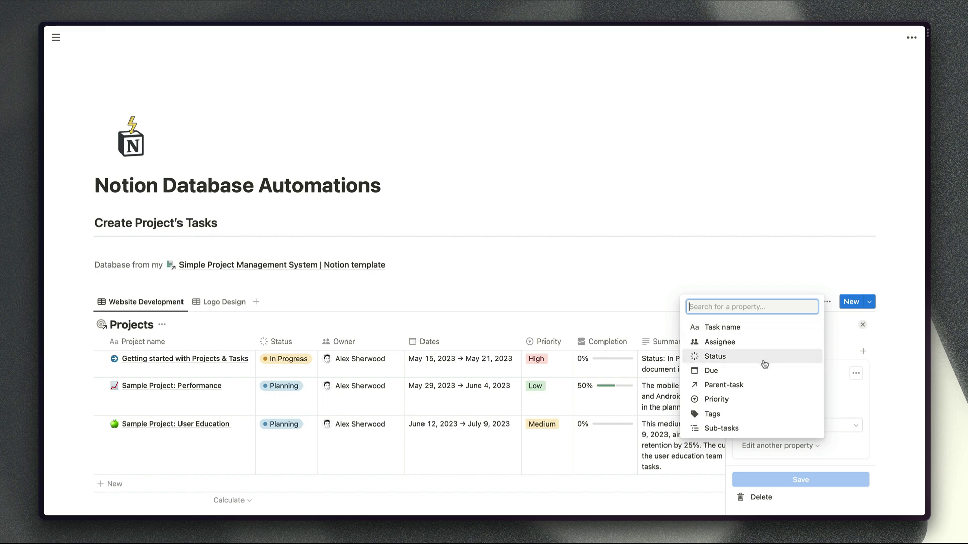
Set the created task's Task name to 'Task 1'
click(756, 328)
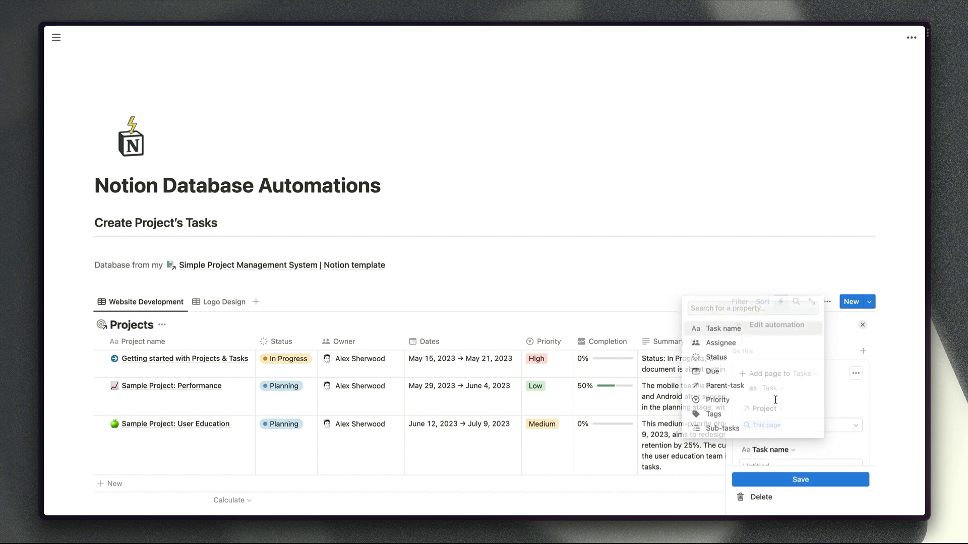
scroll(798, 427, down, 1)
click(798, 425)
text(Ta)
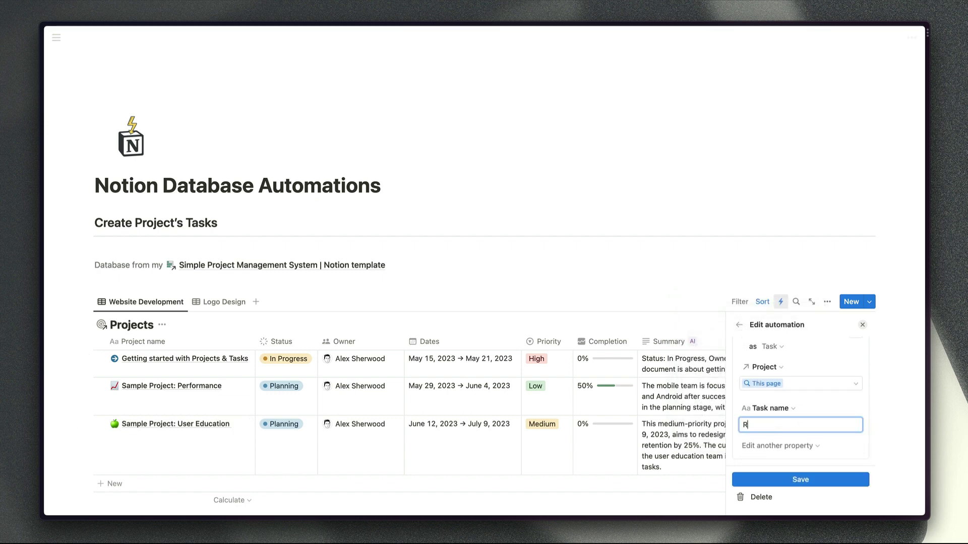
text(sk 1)
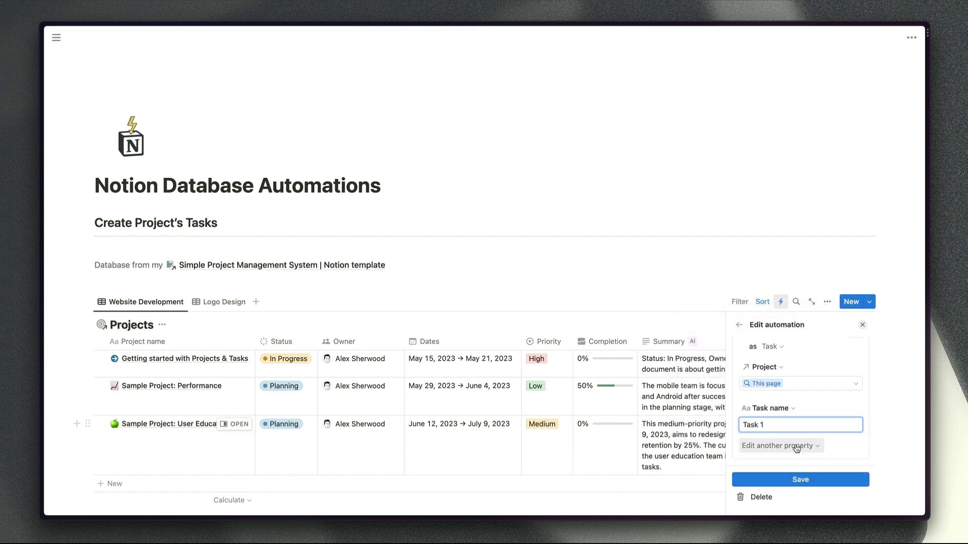
Add a Status property to the created task set to Not Started
click(796, 446)
click(721, 357)
scroll(790, 425, down, 1)
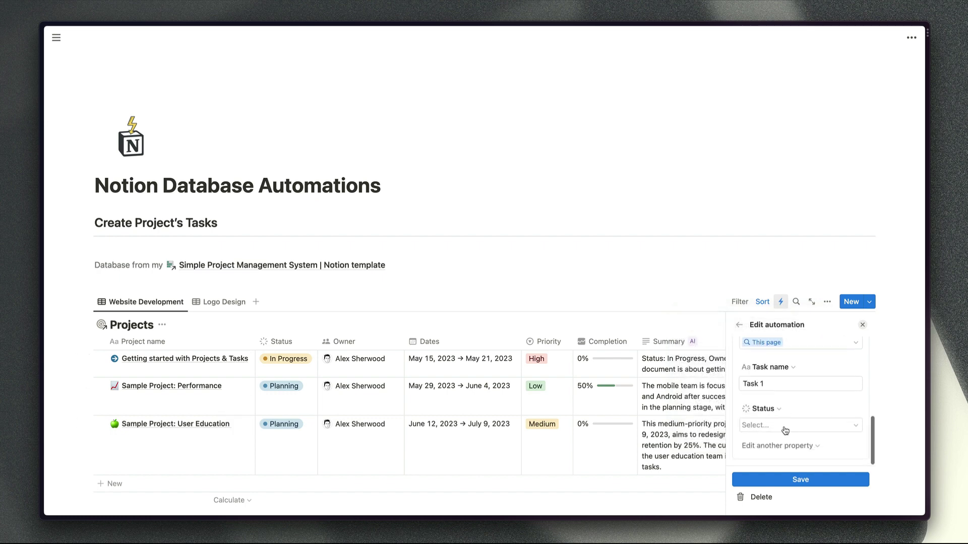
click(789, 425)
click(769, 318)
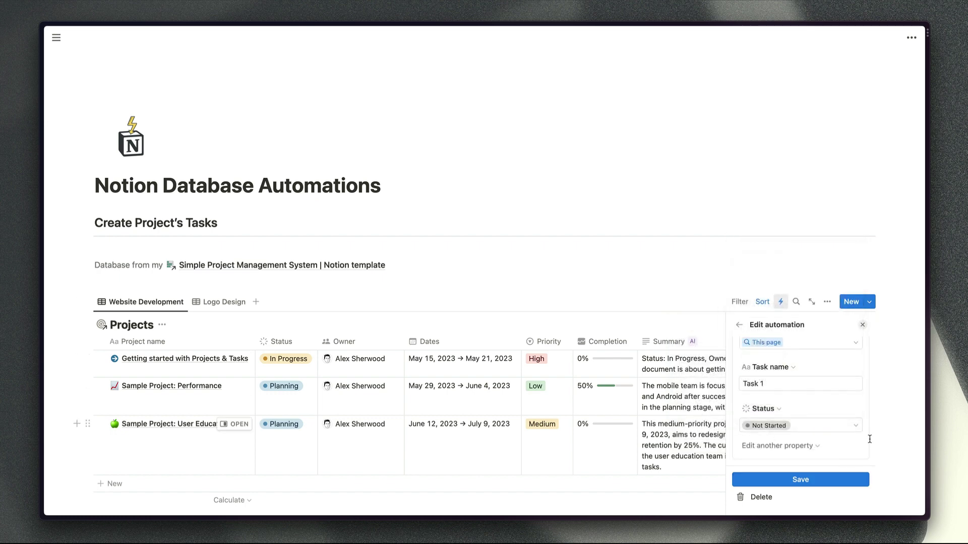
scroll(864, 437, up, 3)
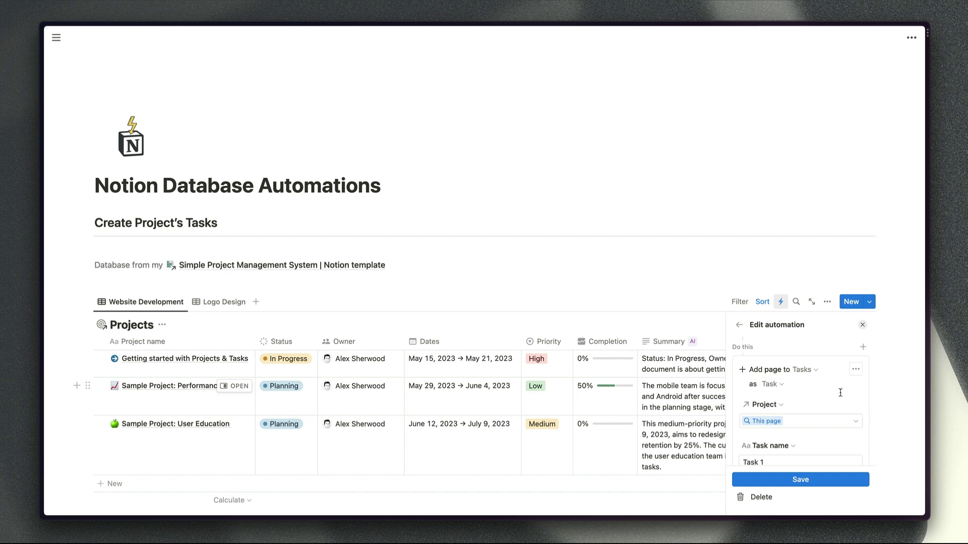
scroll(839, 392, down, 2)
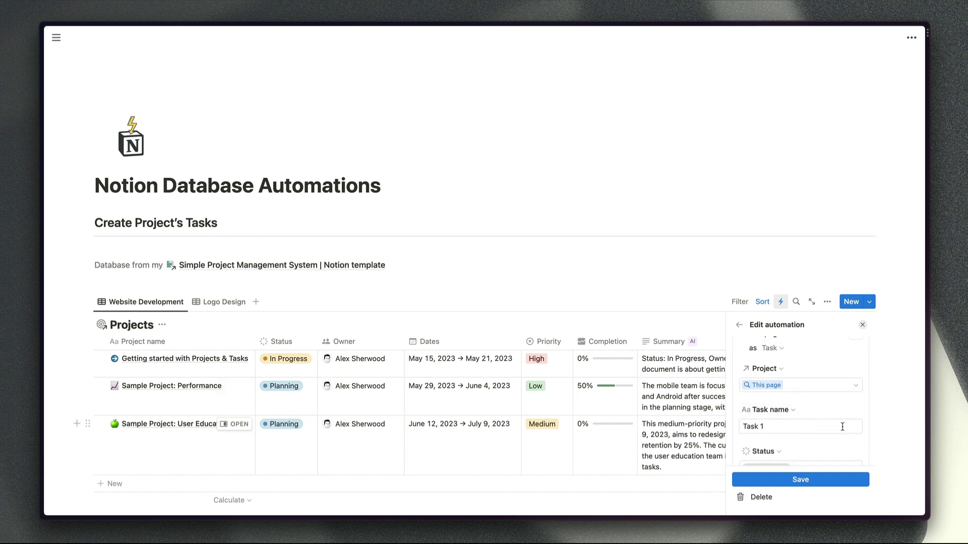
scroll(842, 427, down, 2)
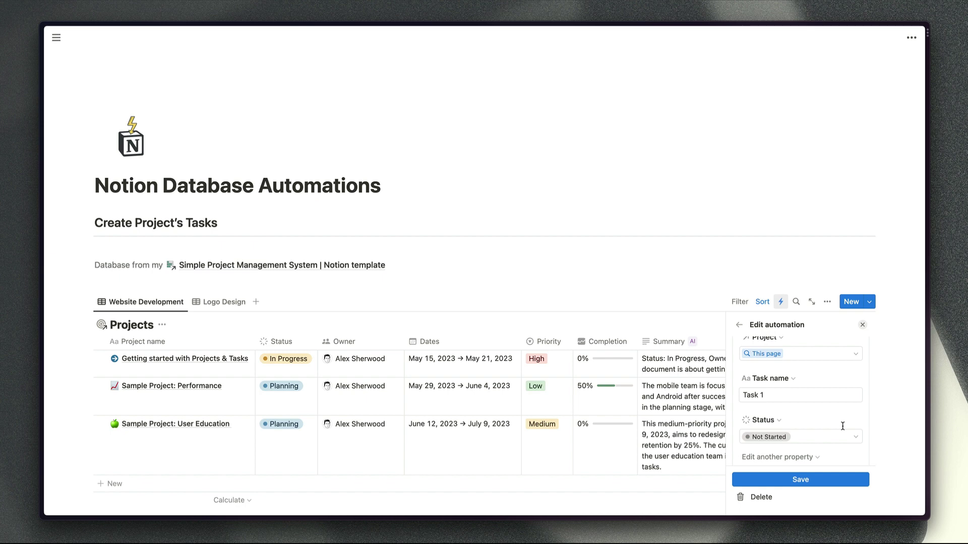
scroll(843, 427, down, 1)
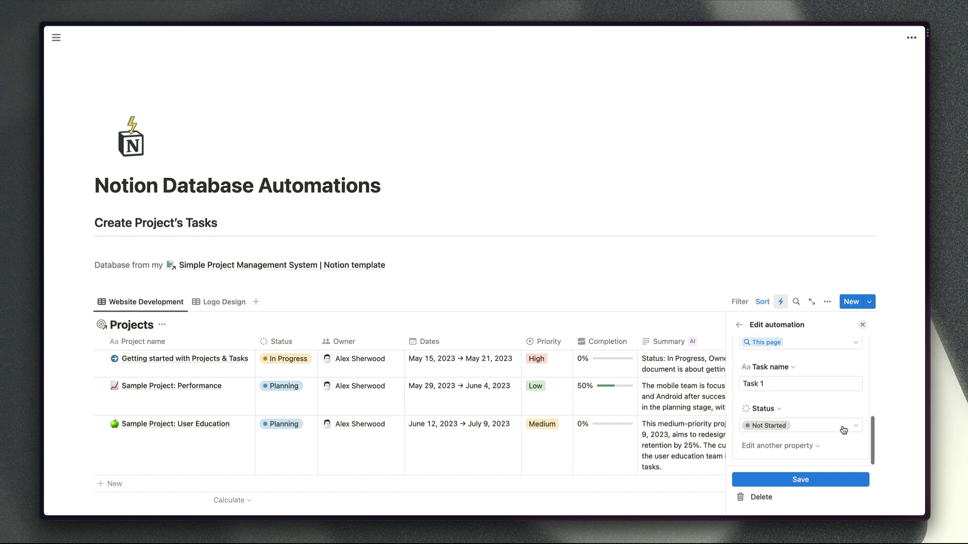
scroll(844, 430, up, 5)
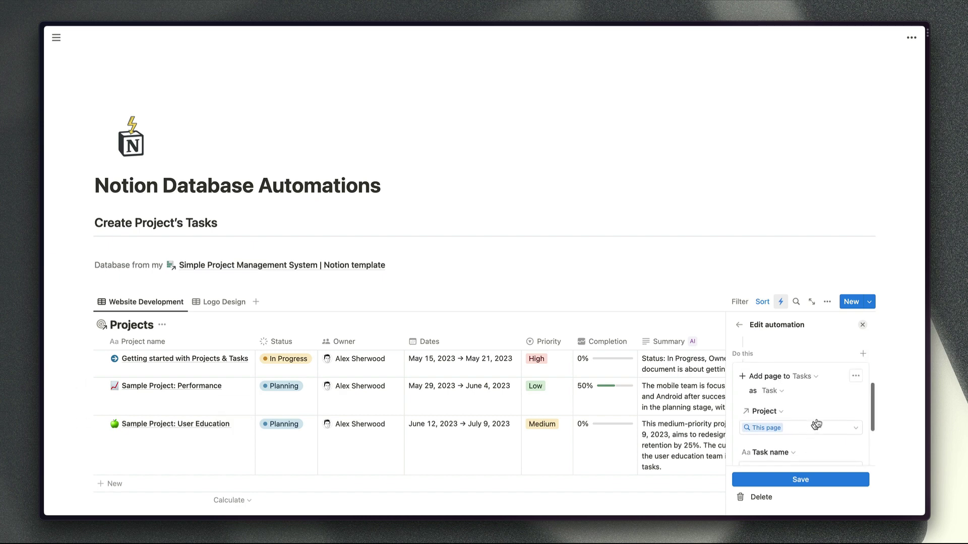
Add a second 'Add page to' action targeting the Tasks database
click(863, 353)
click(799, 169)
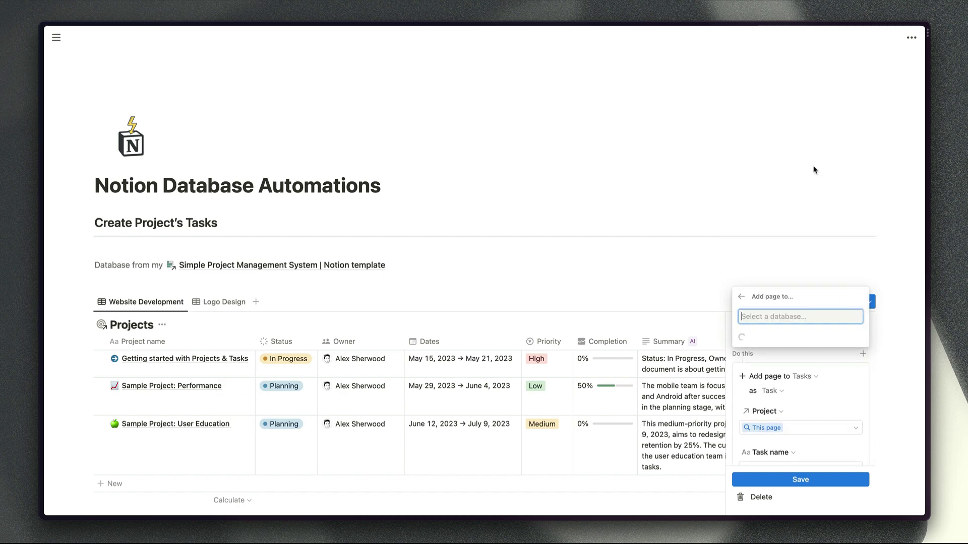
click(777, 246)
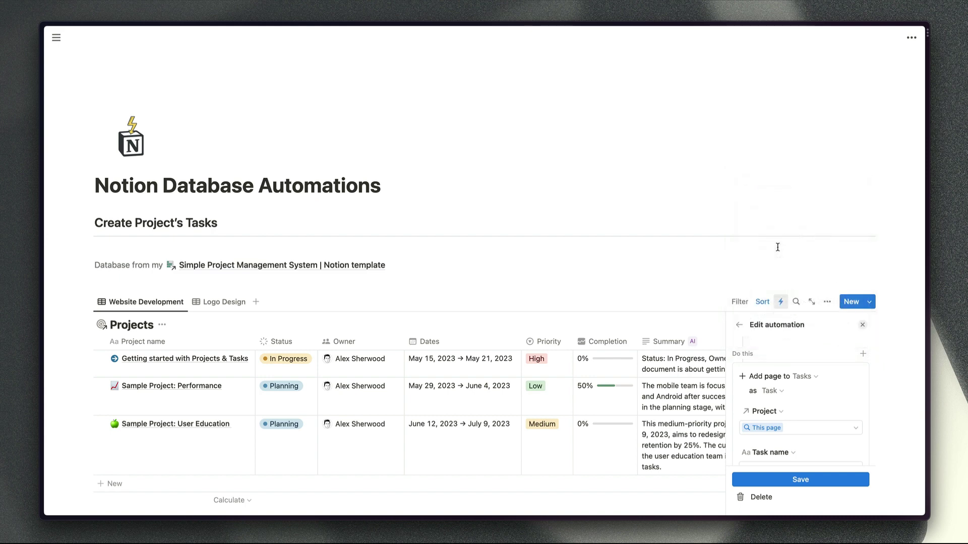
scroll(822, 409, down, 3)
scroll(822, 411, down, 2)
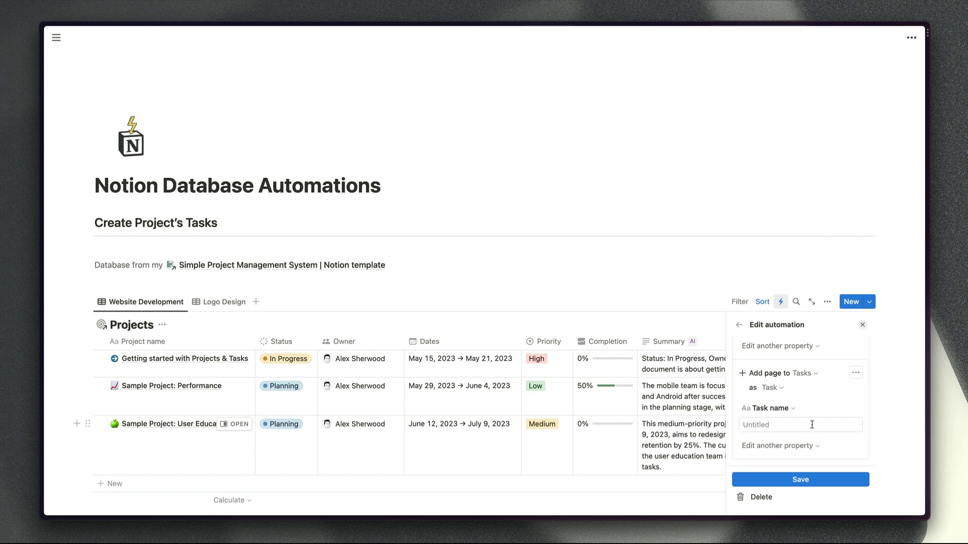
scroll(812, 425, up, 5)
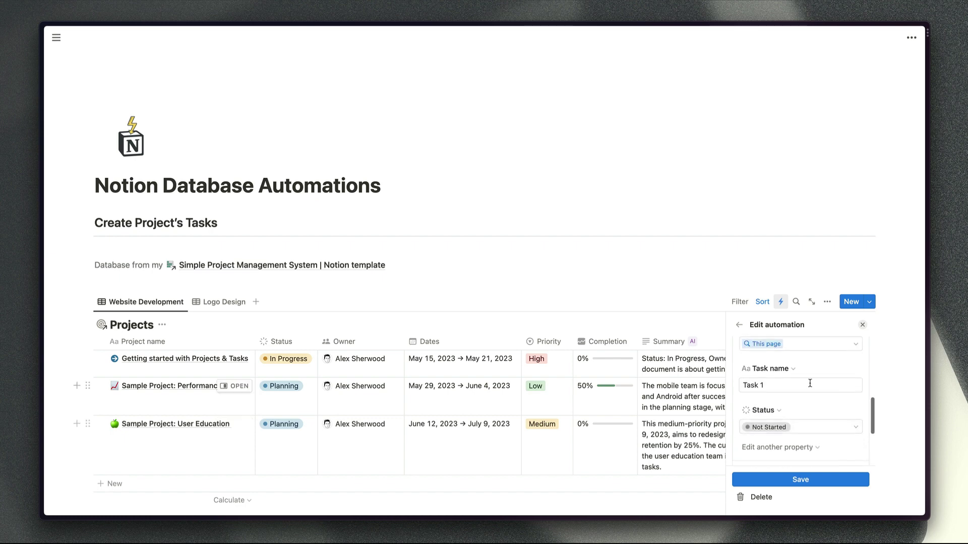
scroll(808, 387, up, 1)
scroll(806, 389, up, 5)
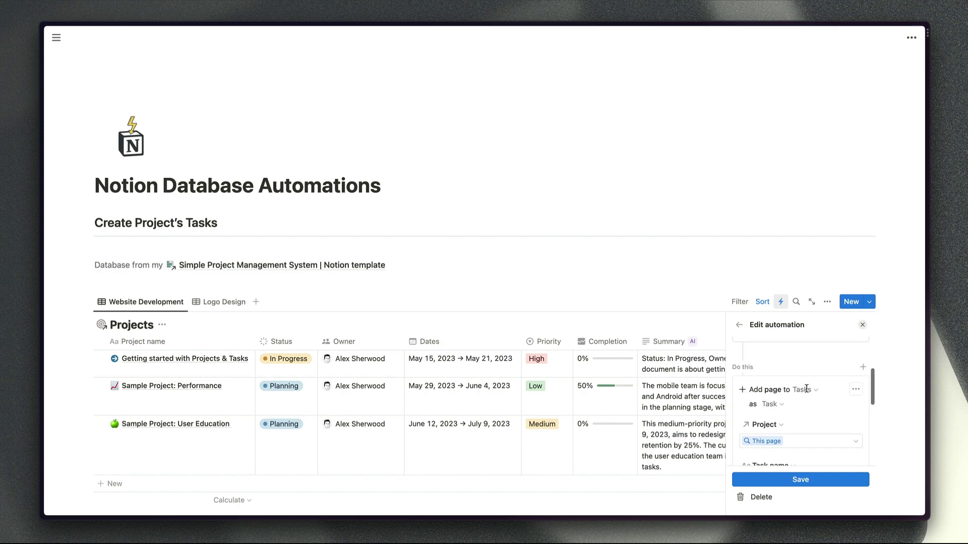
Leave the automation editor, discarding the unsaved changes
click(740, 324)
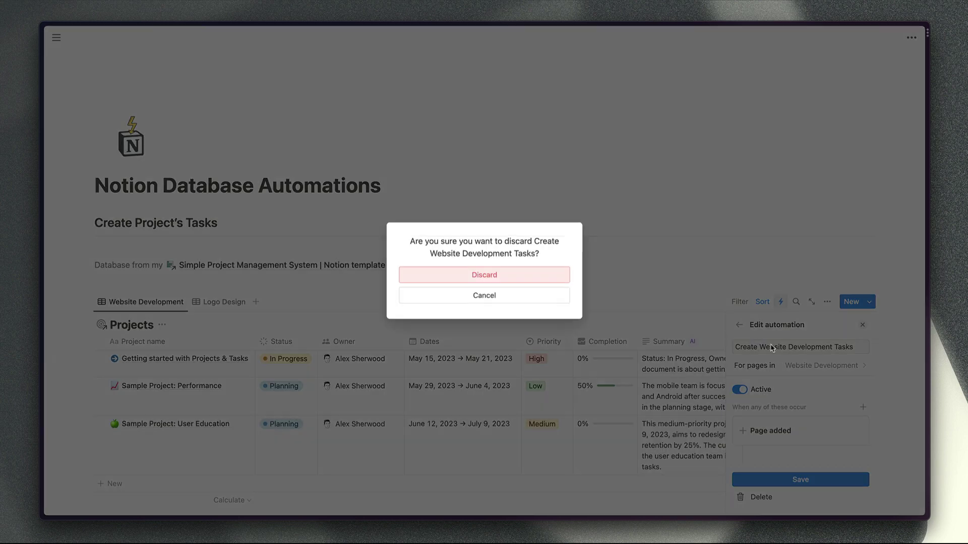
click(554, 281)
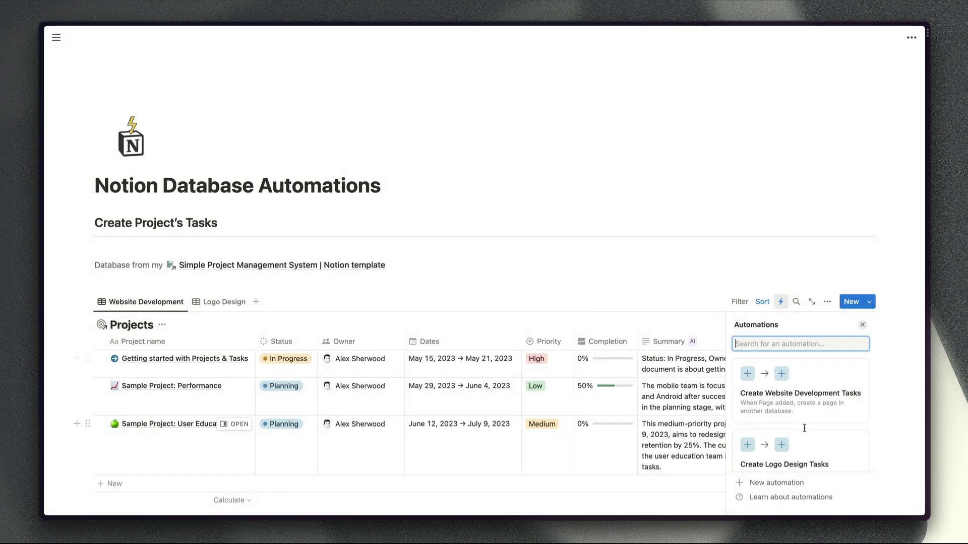
scroll(827, 398, down, 3)
Review the Create Logo Design Tasks automation, then scroll to the New Task Notifications tasks
click(828, 404)
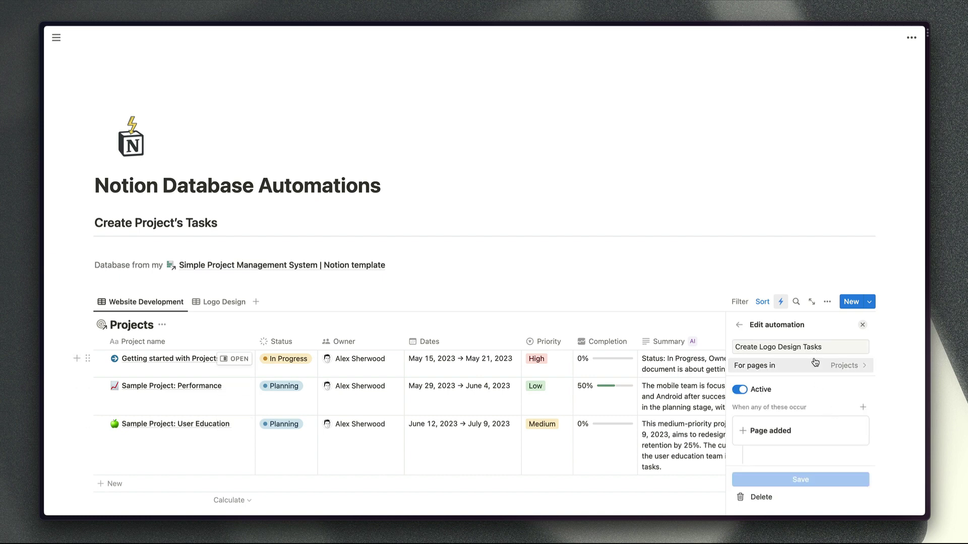
scroll(825, 397, down, 5)
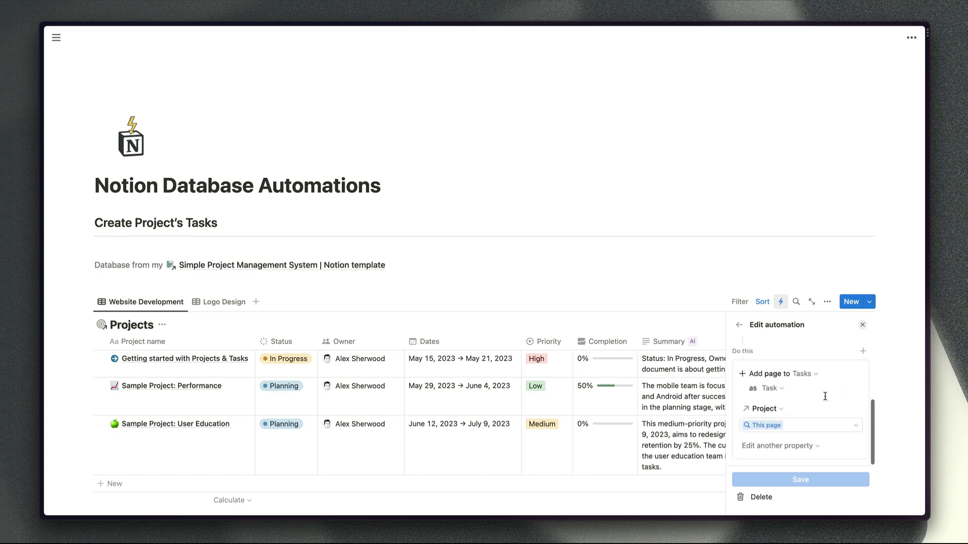
scroll(826, 396, up, 5)
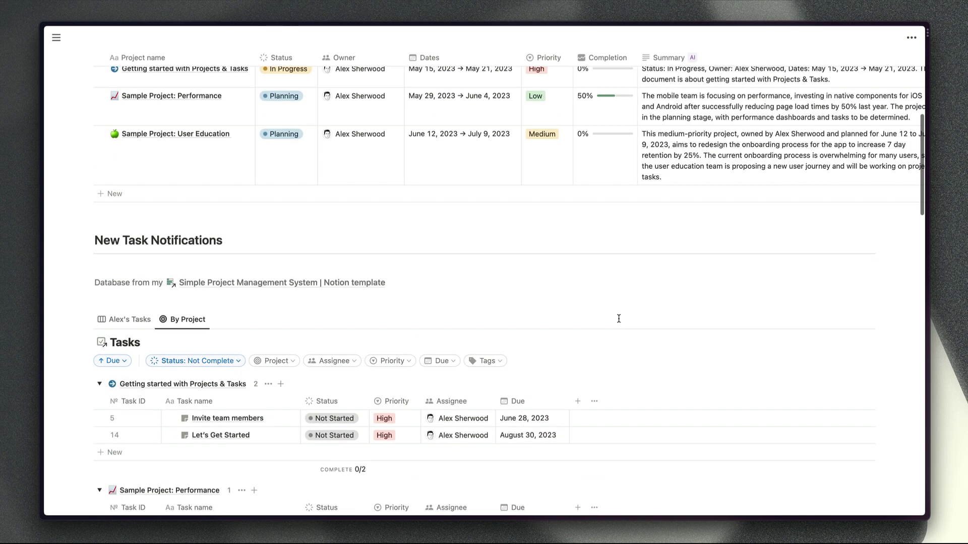
scroll(618, 318, down, 4)
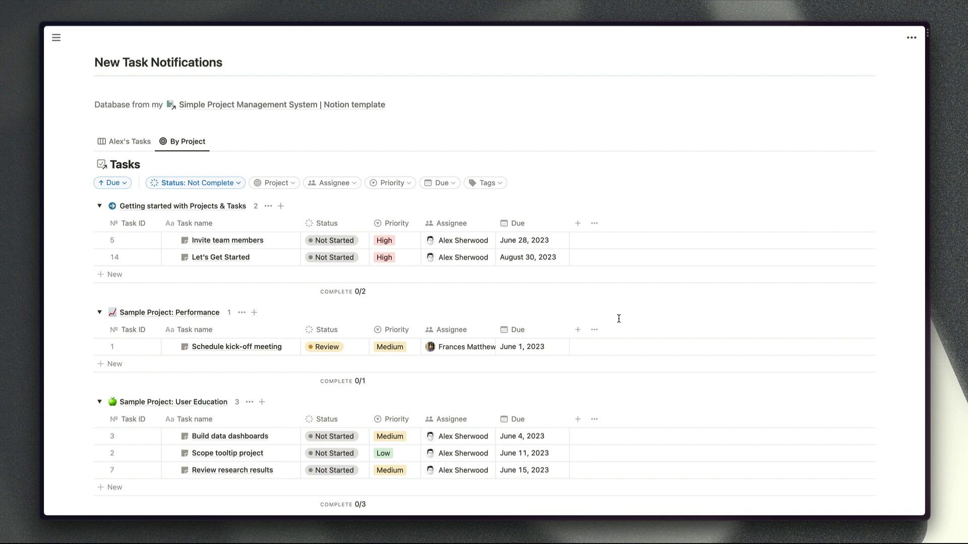
Switch to the status-grouped tasks board and open its new-task notification automation
click(121, 141)
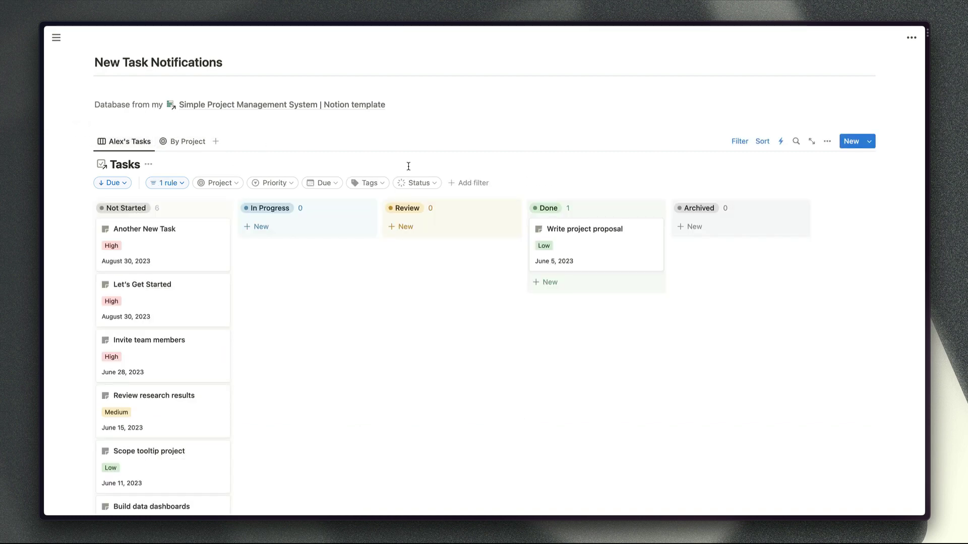
click(780, 141)
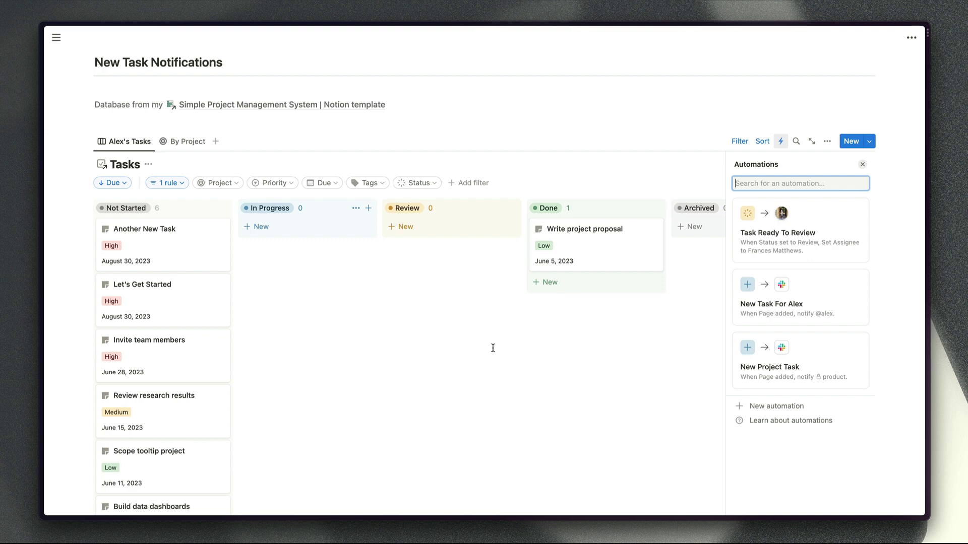
click(841, 297)
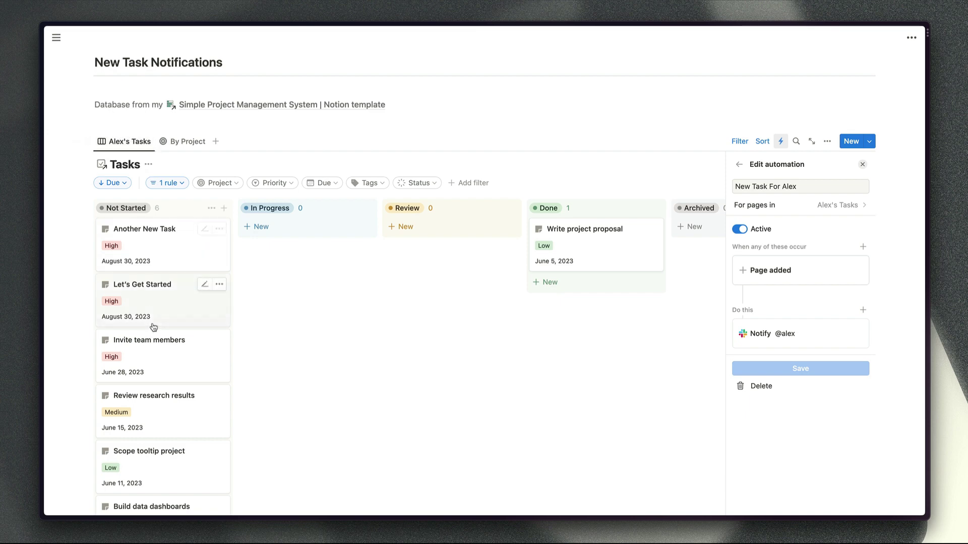
Check the board's assignee filter, then reopen the new-task automation and review its Slack channel
click(181, 186)
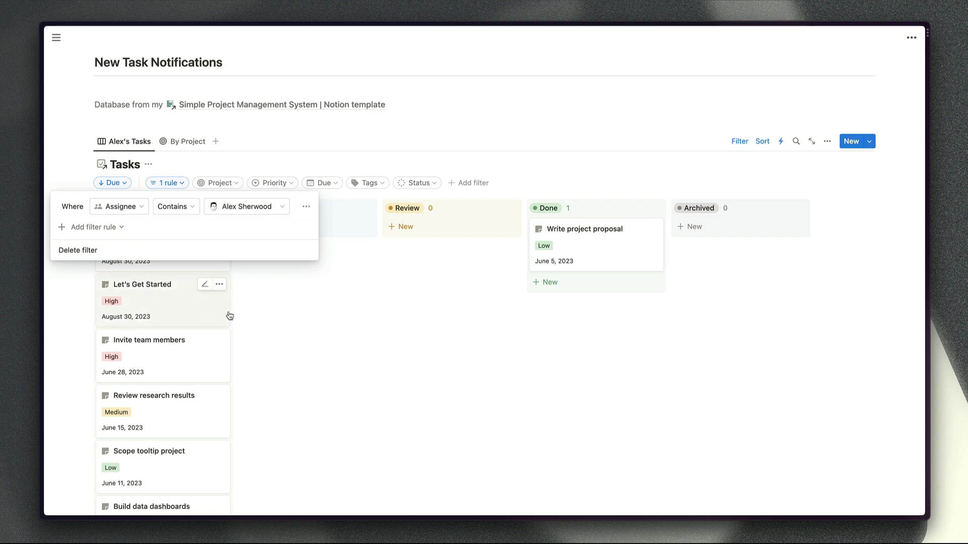
click(256, 314)
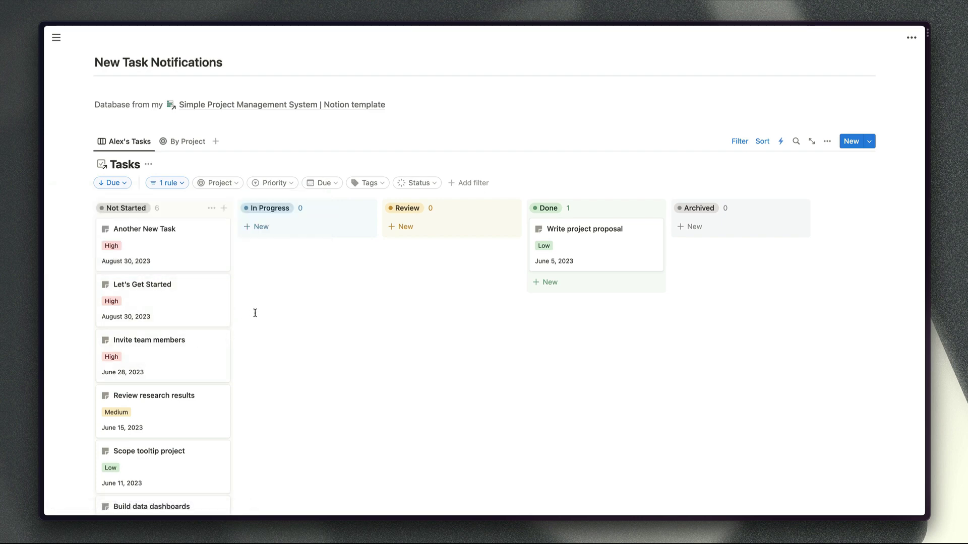
click(781, 142)
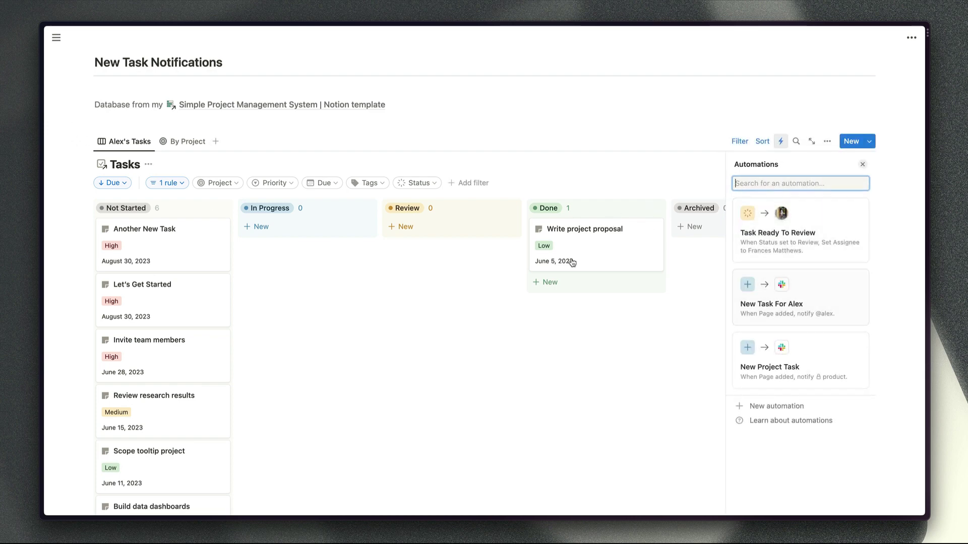
click(838, 307)
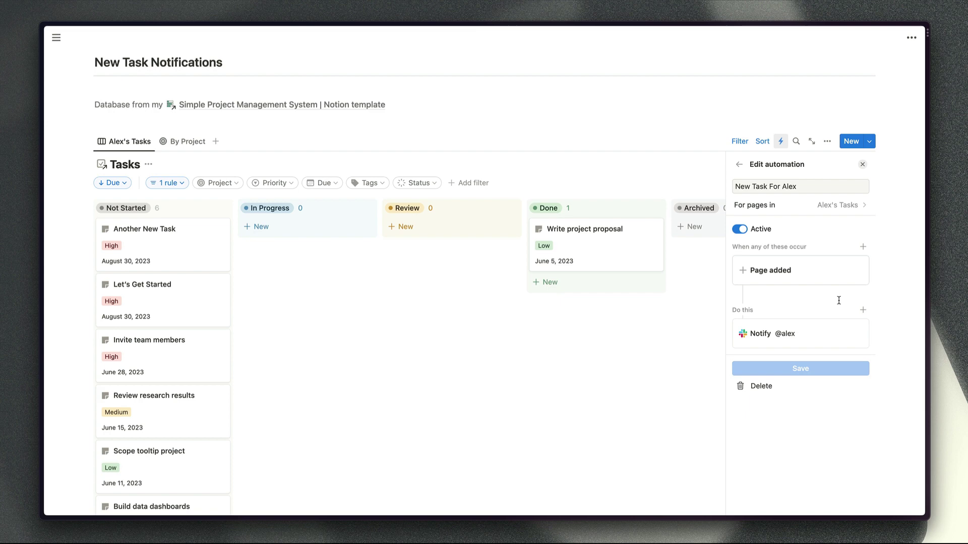
click(824, 338)
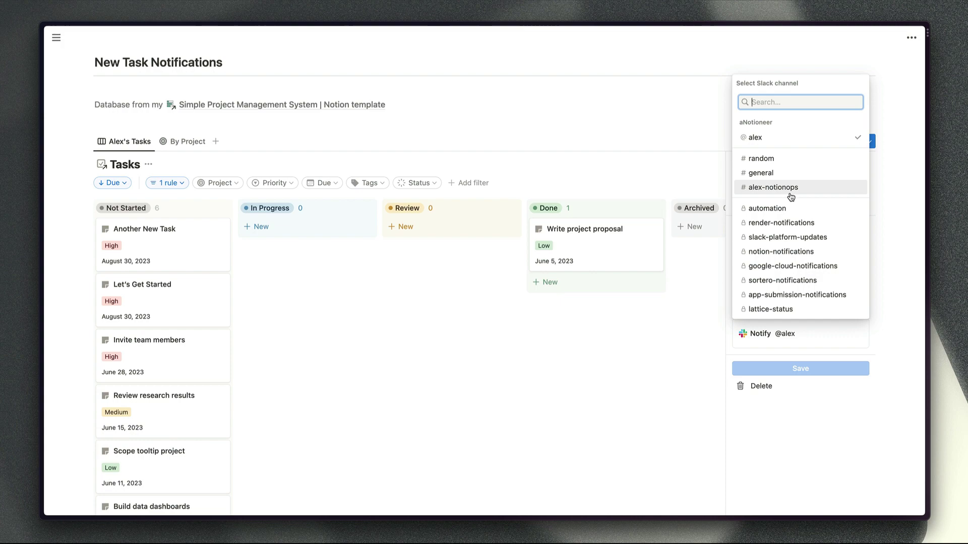
click(887, 317)
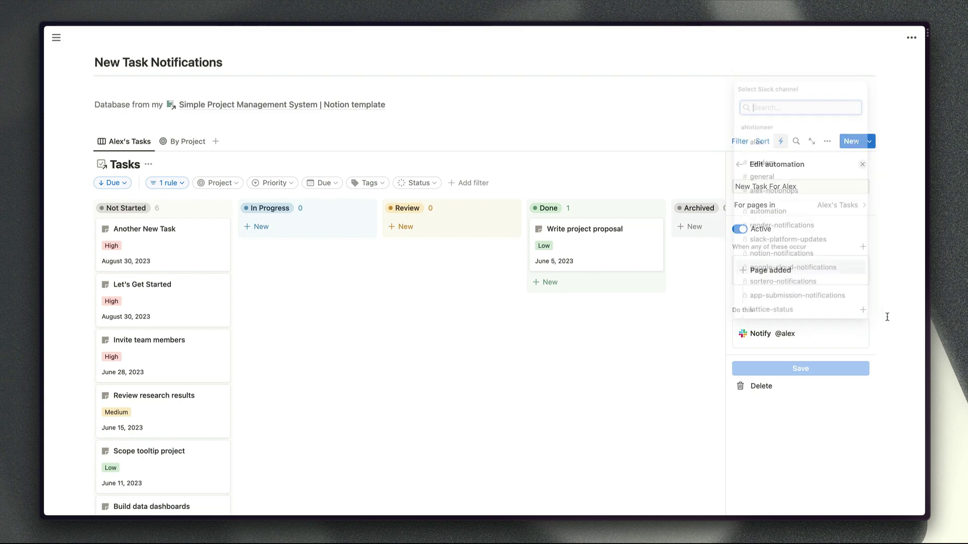
Switch to Slack and scroll through the Notion app's new-task notifications
key(super+Tab)
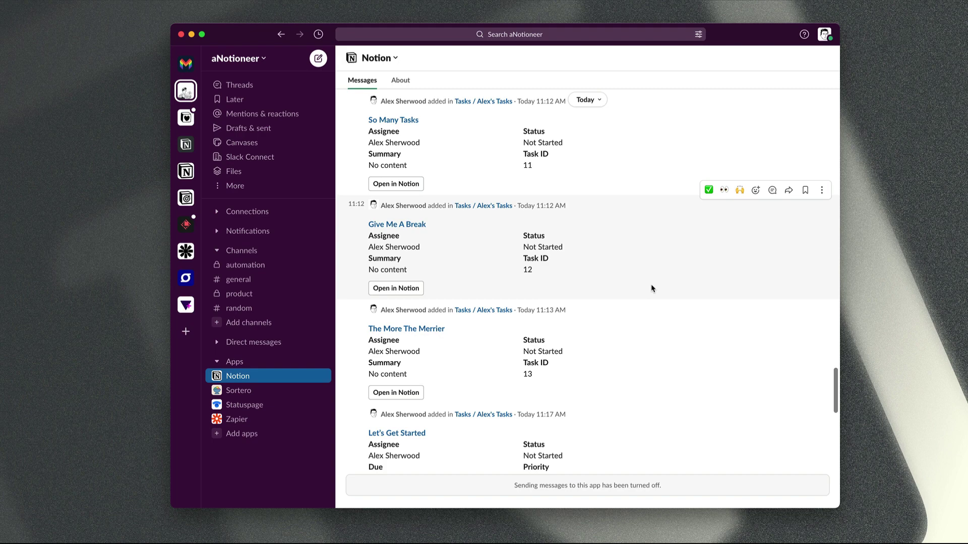
scroll(652, 288, up, 1)
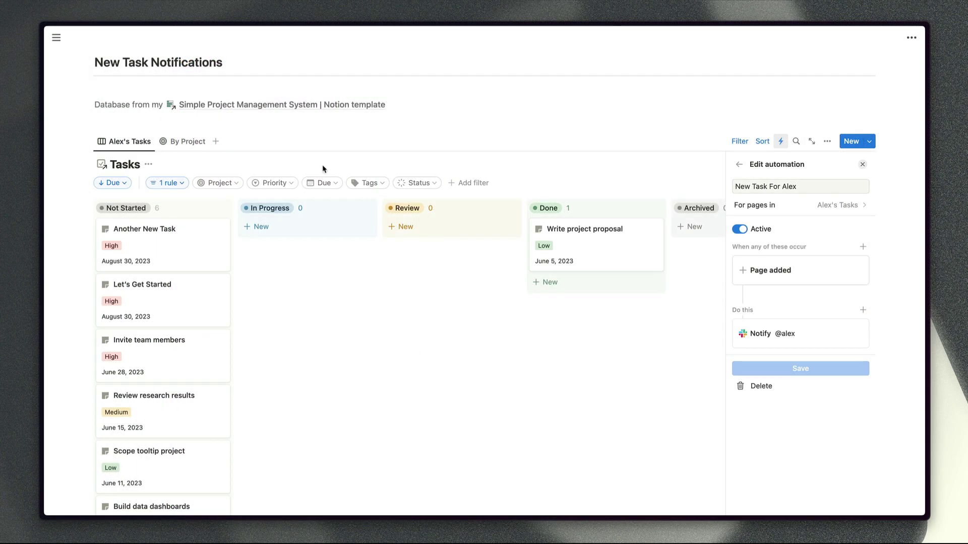
Open the By Project view's New Project Task automation, then return to Slack
click(863, 168)
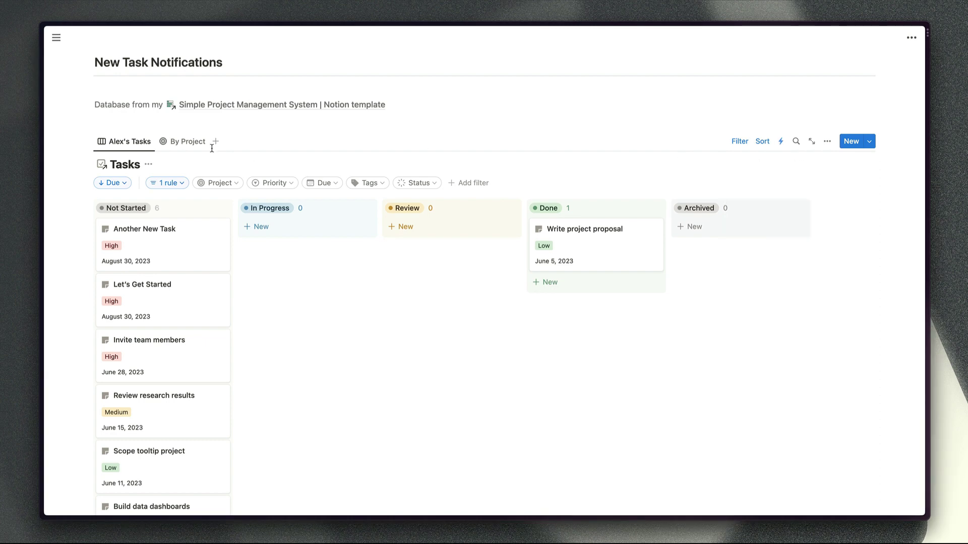
click(199, 143)
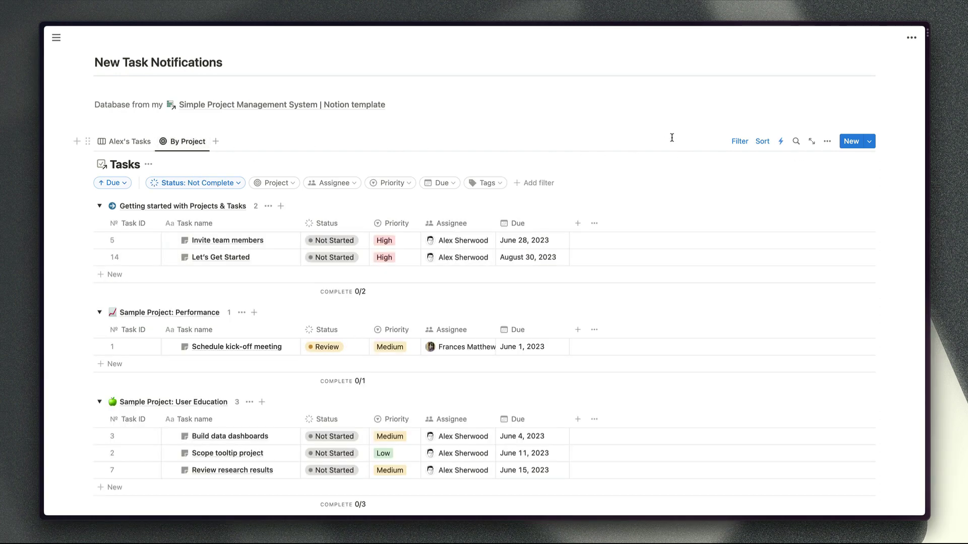
click(781, 141)
click(833, 345)
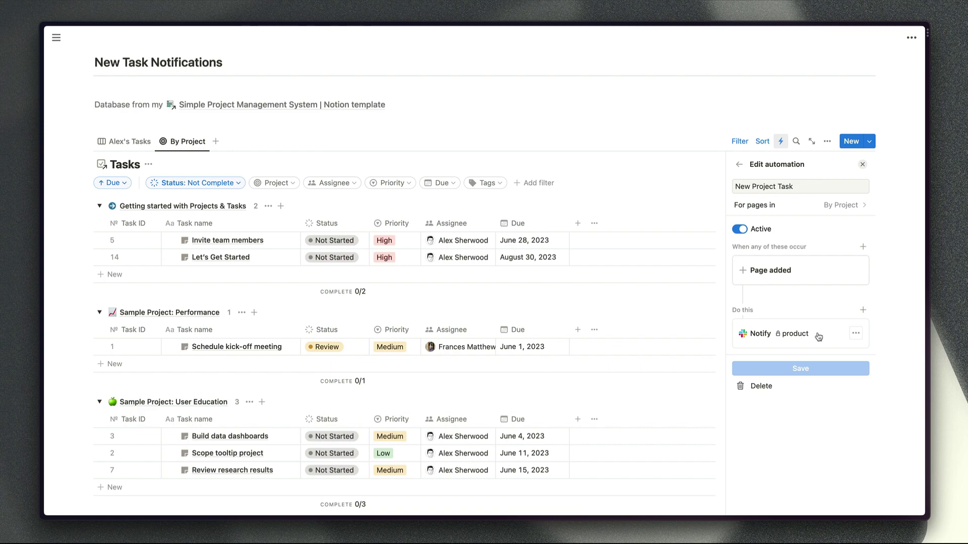
key(super+Tab)
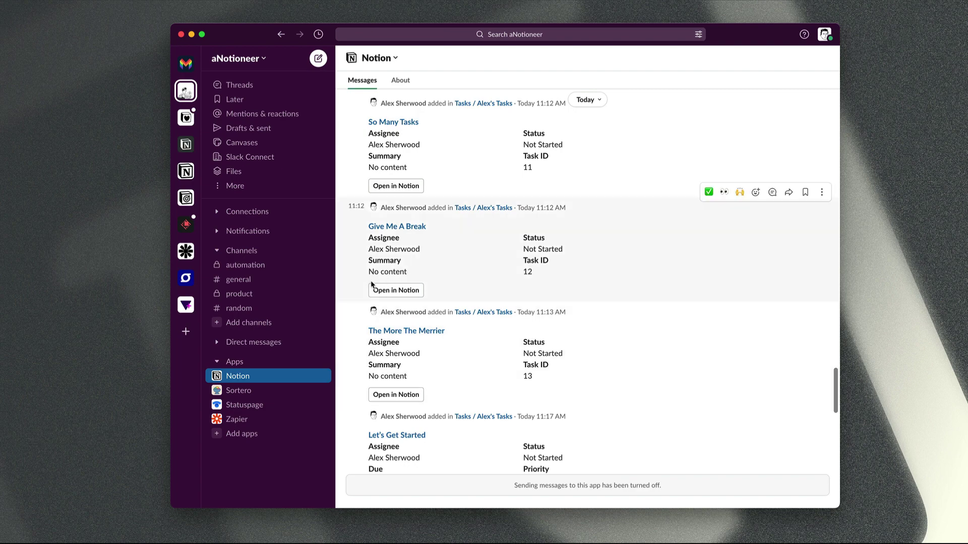
View the Slack product channel's notice that Let's Get Started was added, then return to Notion
click(240, 294)
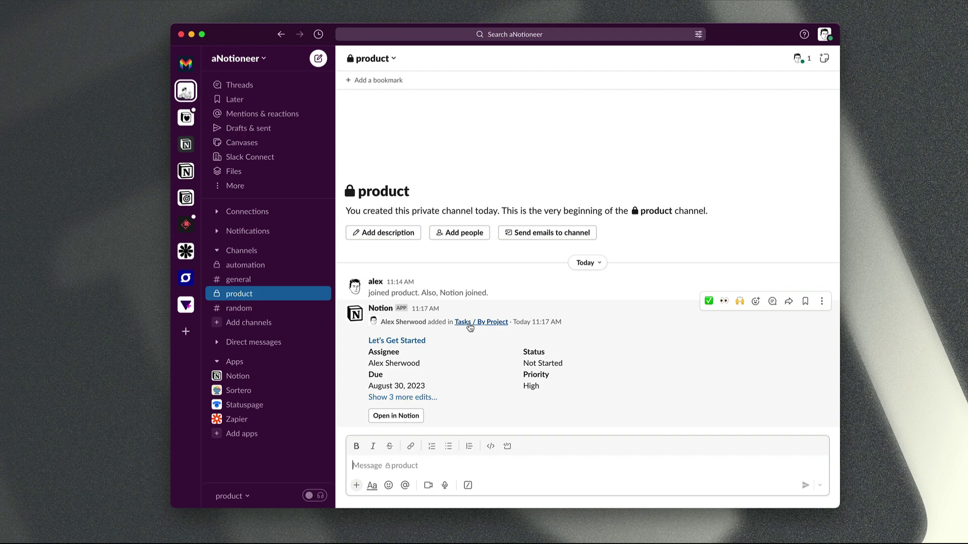
key(super+Tab)
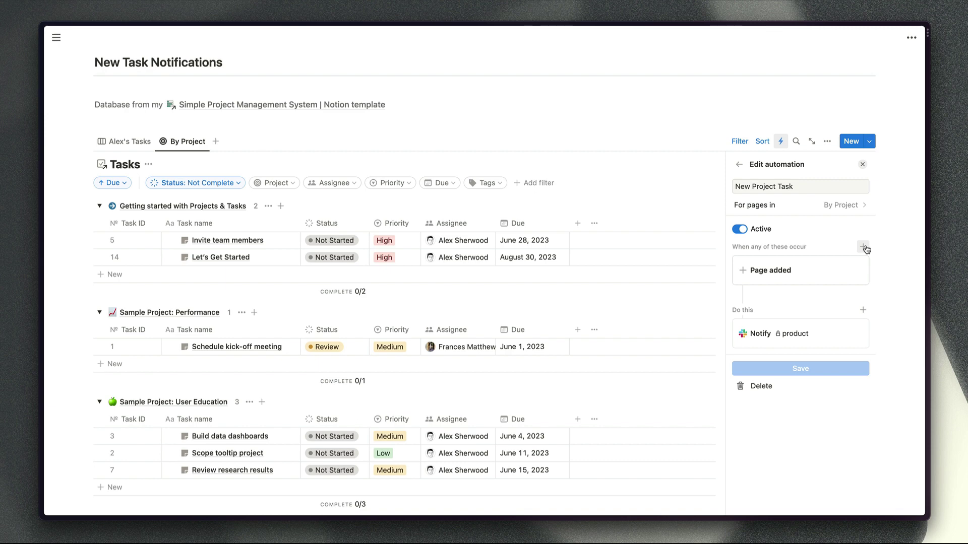
Browse the New Project Task automation's triggers, then scroll to the Ready To Review board
click(864, 247)
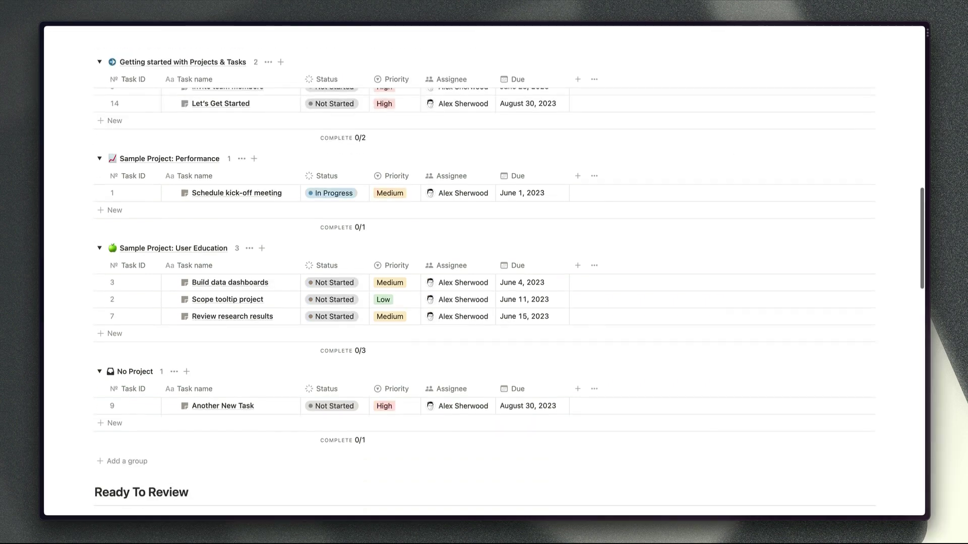
scroll(484, 283, down, 10)
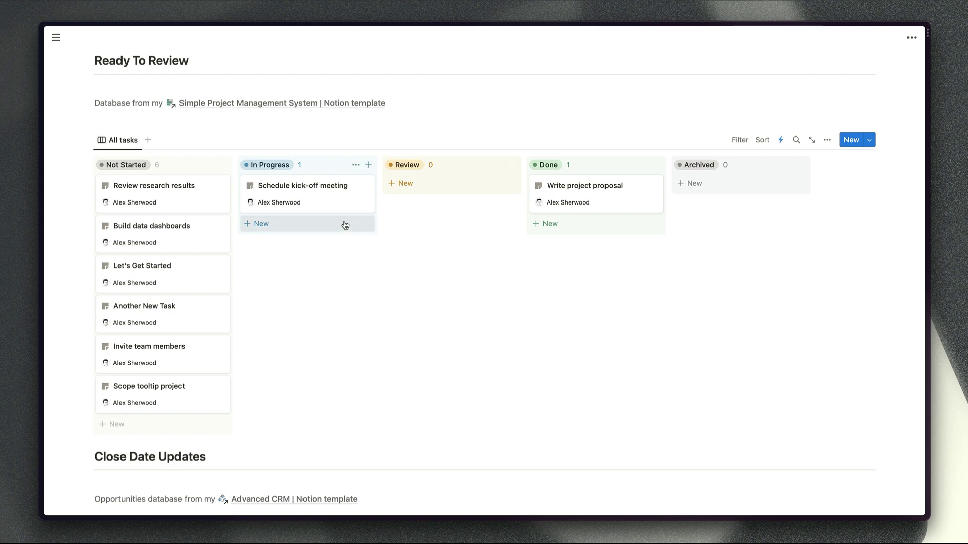
Move Schedule kick-off meeting from In Progress to Review and inspect the Task Ready To Review automation
drag(331, 207, 467, 201)
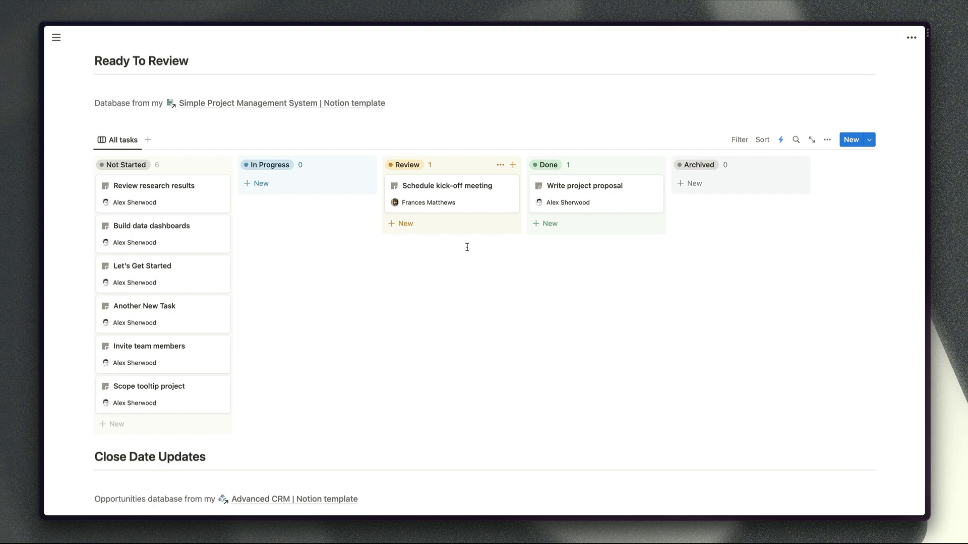
click(781, 139)
click(857, 209)
click(831, 225)
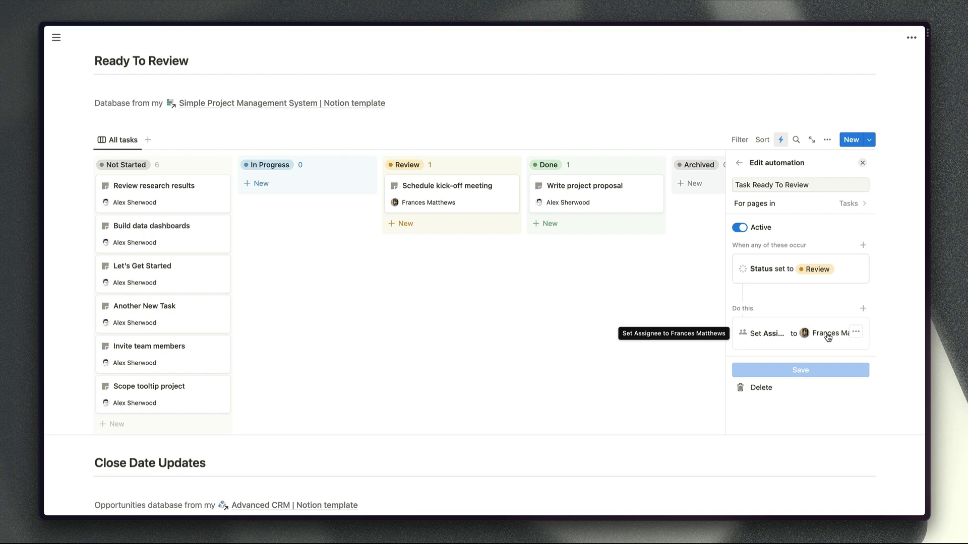
key(Escape)
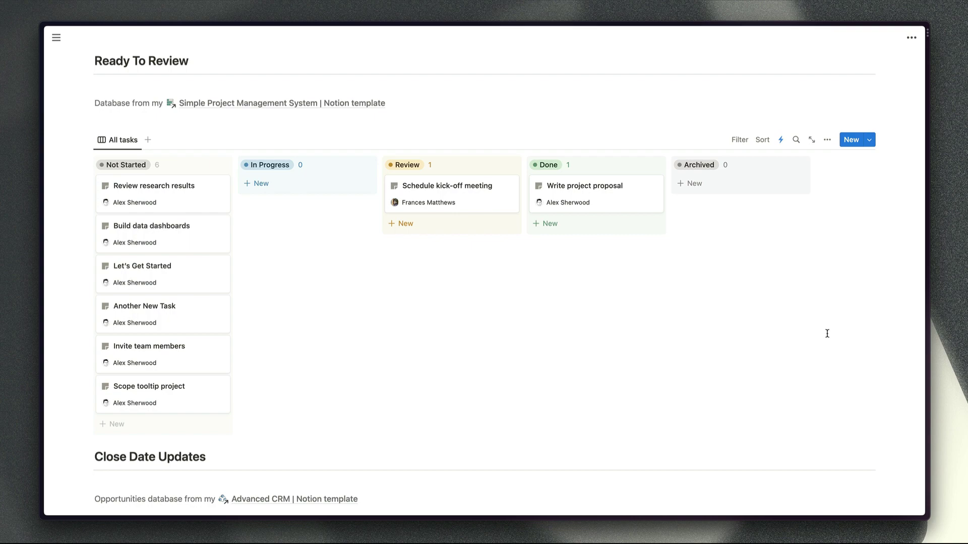
Scroll to Close Date Updates and move Salesforce 2022 from Negotiating to Closed Won
scroll(827, 333, down, 8)
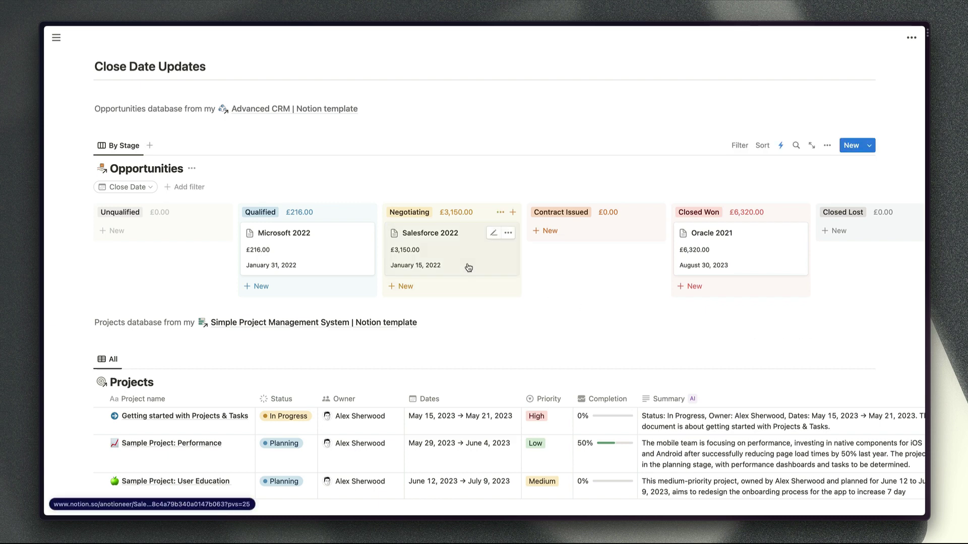
drag(468, 267, 742, 277)
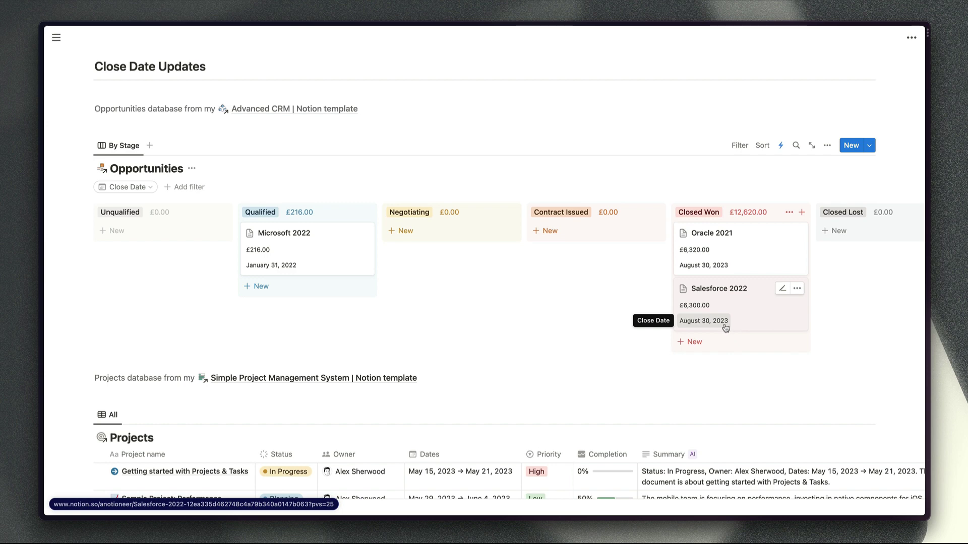
Review the Update Close Date automation, leaving Set Close Date to on Today
click(780, 145)
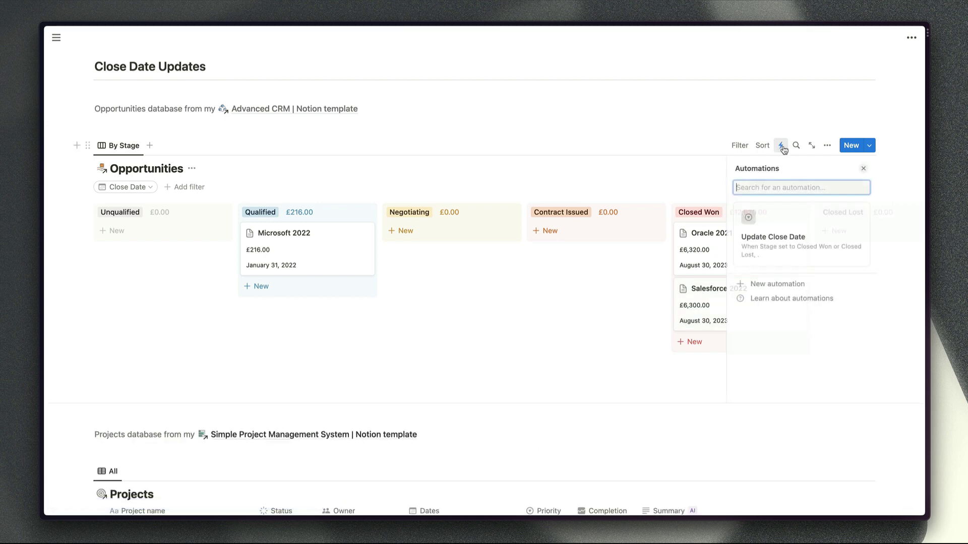
click(831, 244)
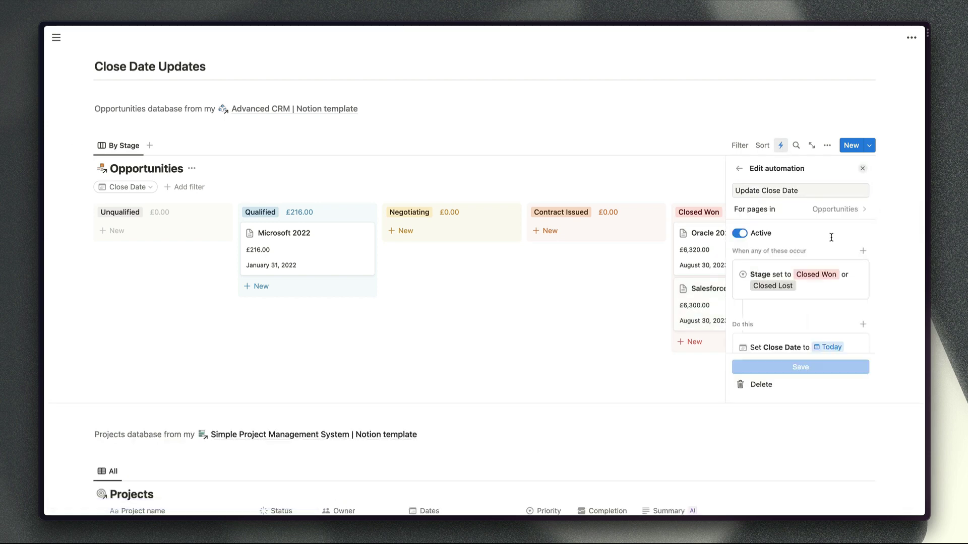
scroll(832, 238, down, 1)
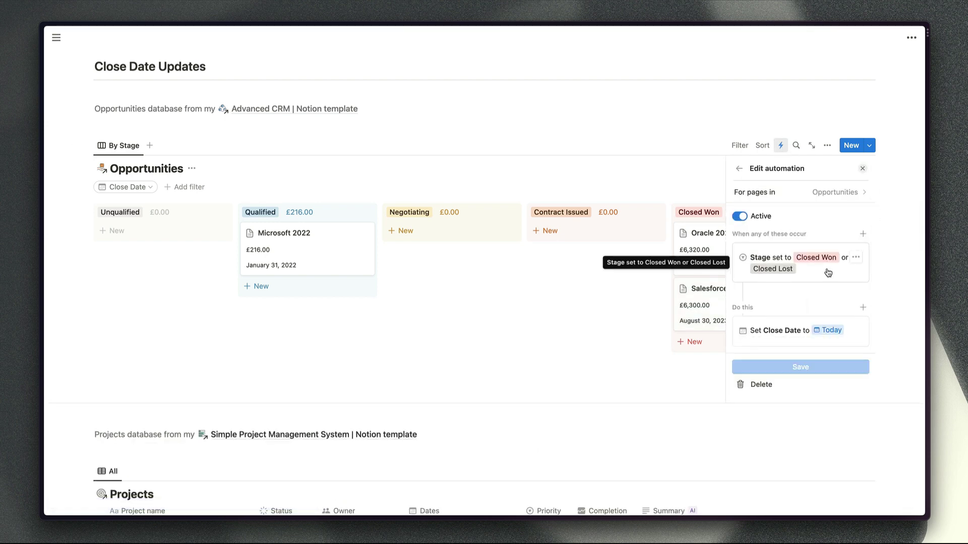
click(687, 166)
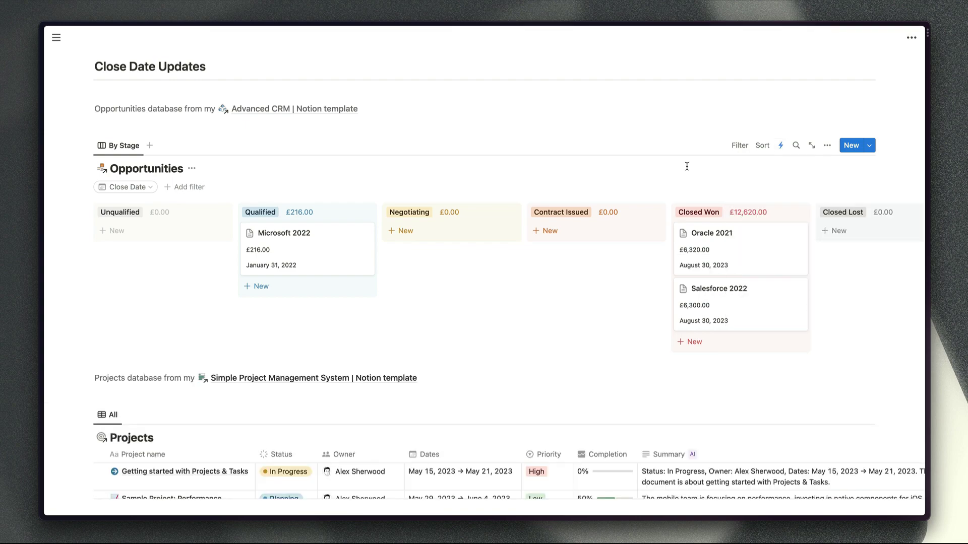
scroll(687, 167, down, 5)
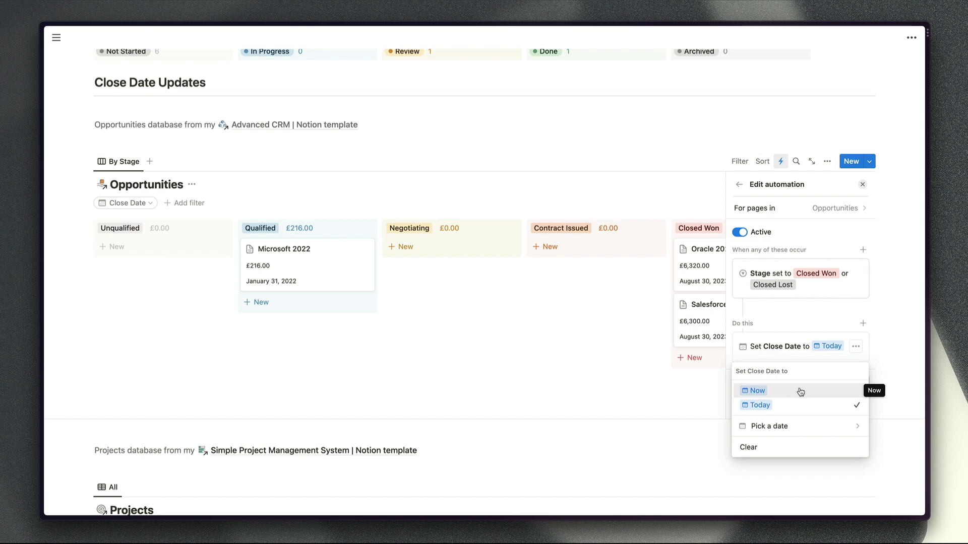
click(860, 189)
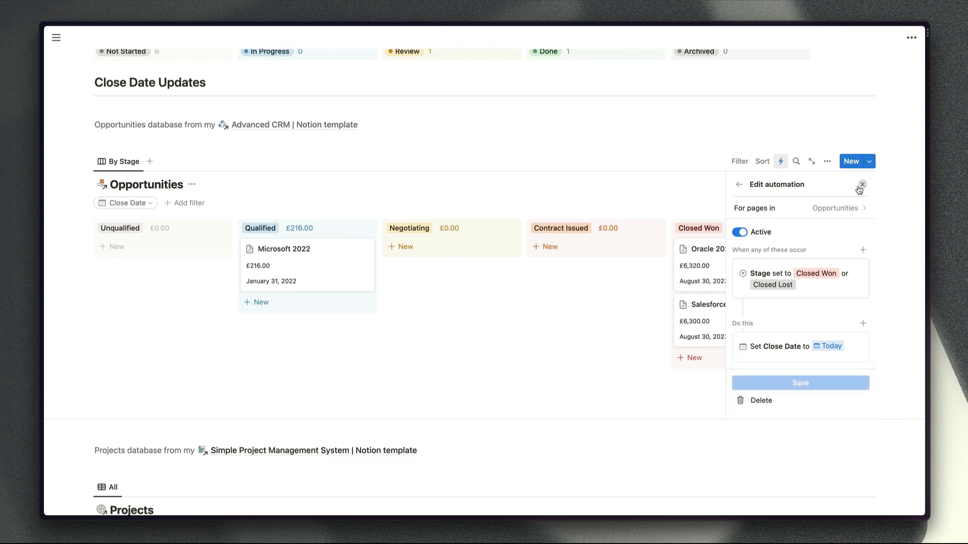
Close the Edit automation panel and scroll down to the Projects table
click(861, 185)
scroll(653, 319, down, 5)
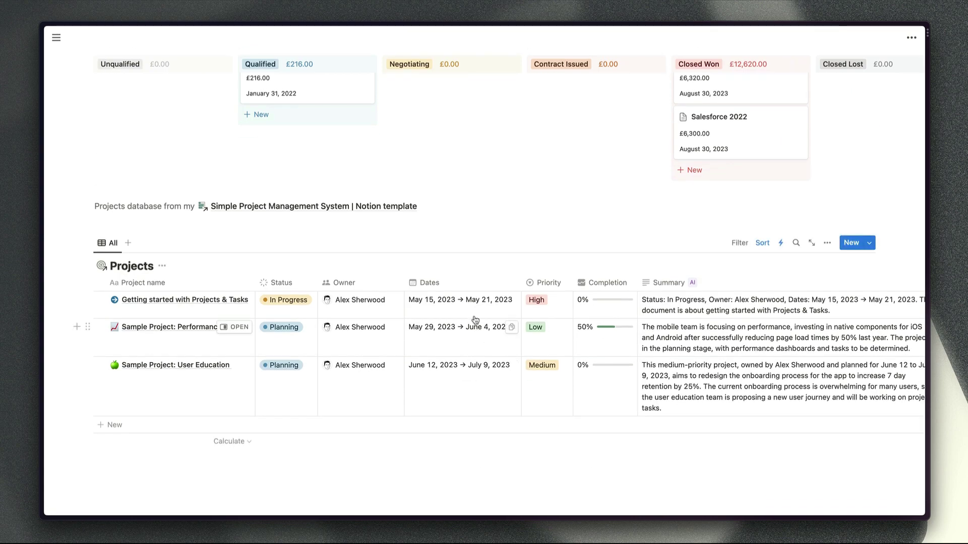